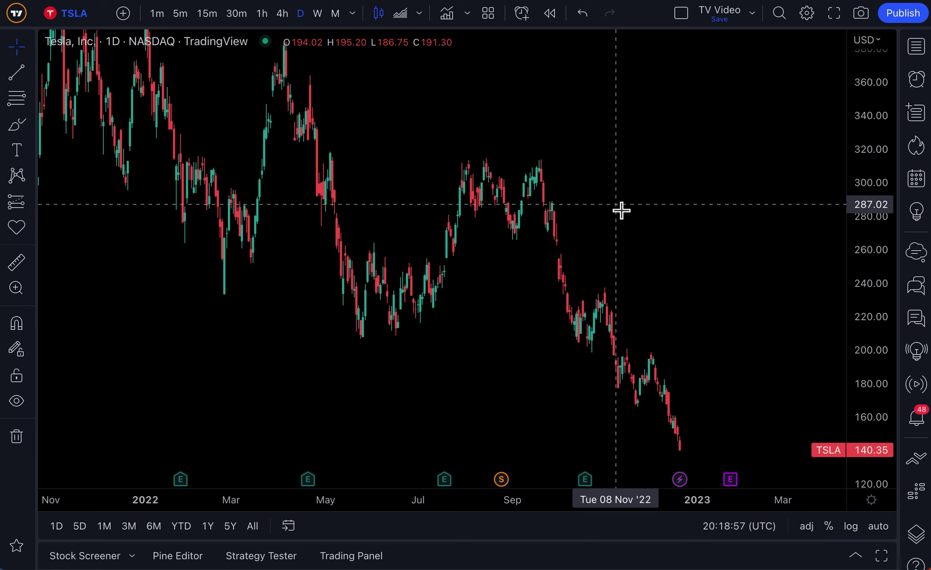
Step: Pan the TSLA daily chart forward to show dates into 2023, and bring up the TSLA Minds feed
left_click_drag(689, 249, 484, 245)
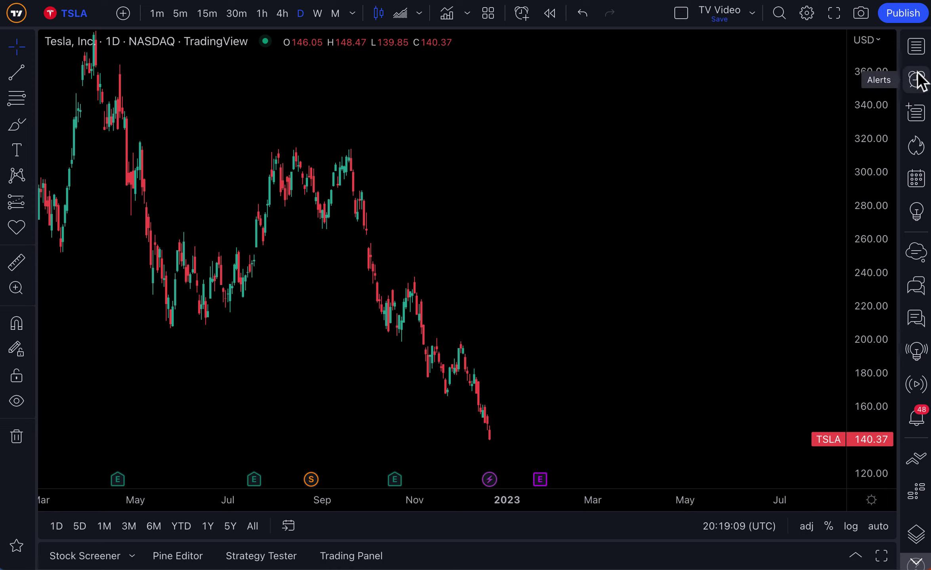
left_click(916, 258)
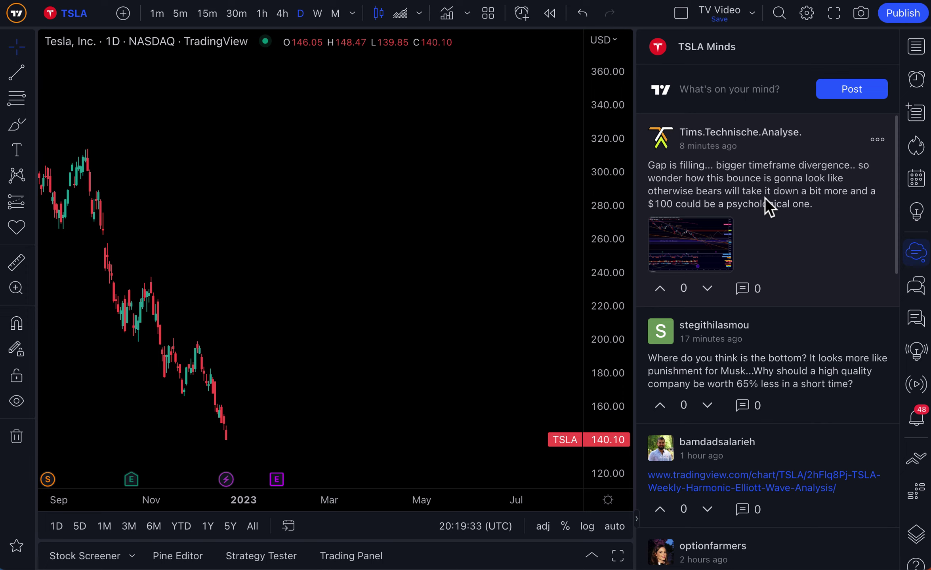
Step: Drag and zoom the TSLA chart back onto the most recent daily candles
left_click_drag(220, 210, 473, 218)
scroll(474, 218, "up", 5)
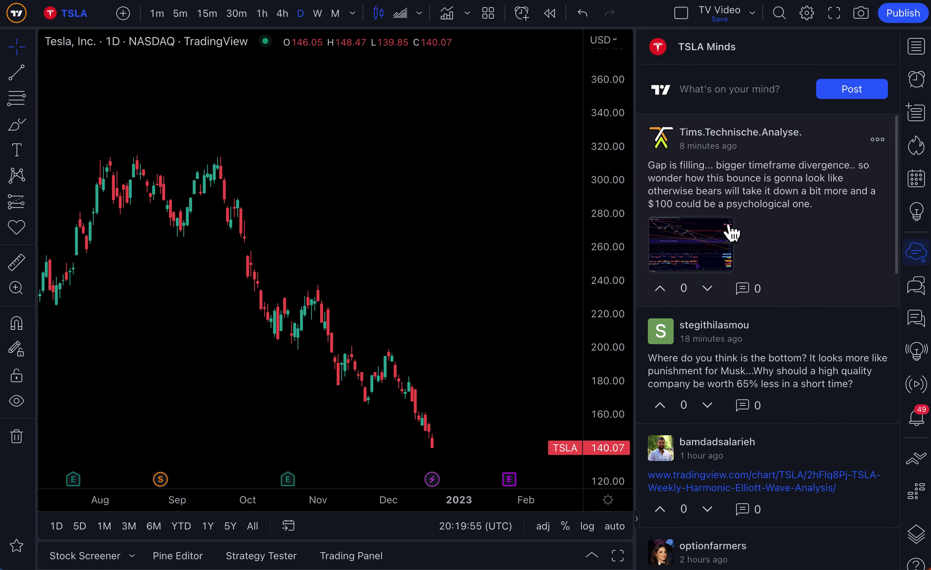
Step: Switch the chart to Apple Inc. (AAPL, NASDAQ) and delete the drawdown measurement
left_click(75, 16)
type("AAPL")
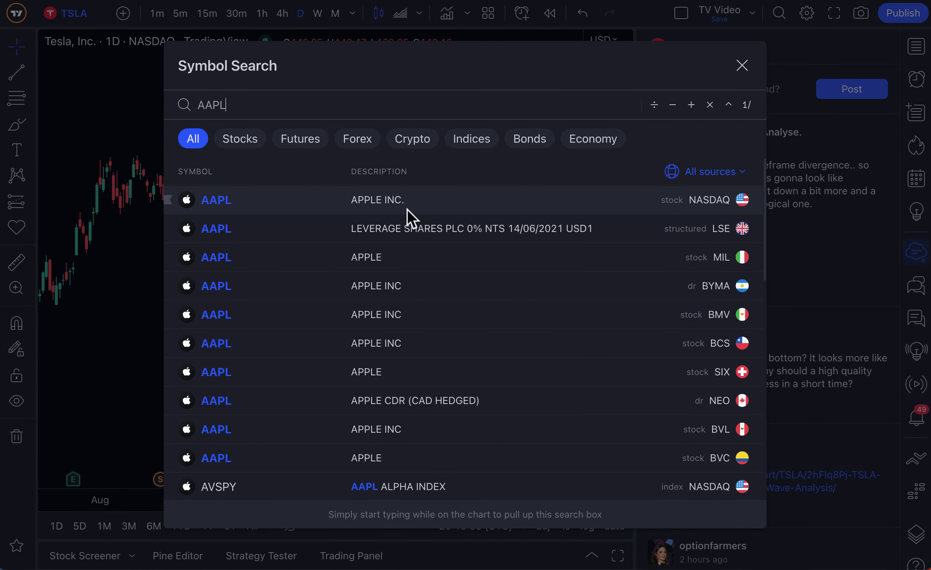
left_click(406, 207)
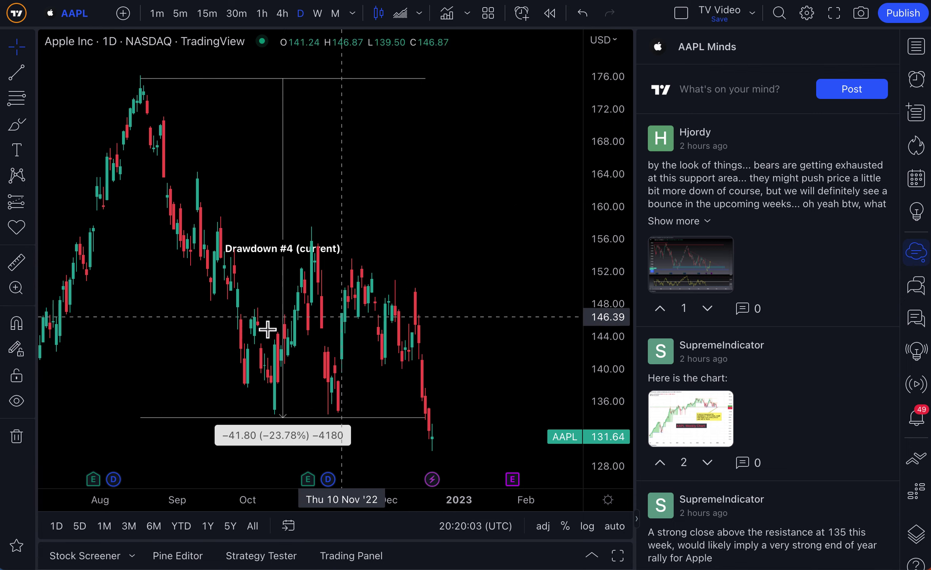
left_click(291, 238)
key("Delete")
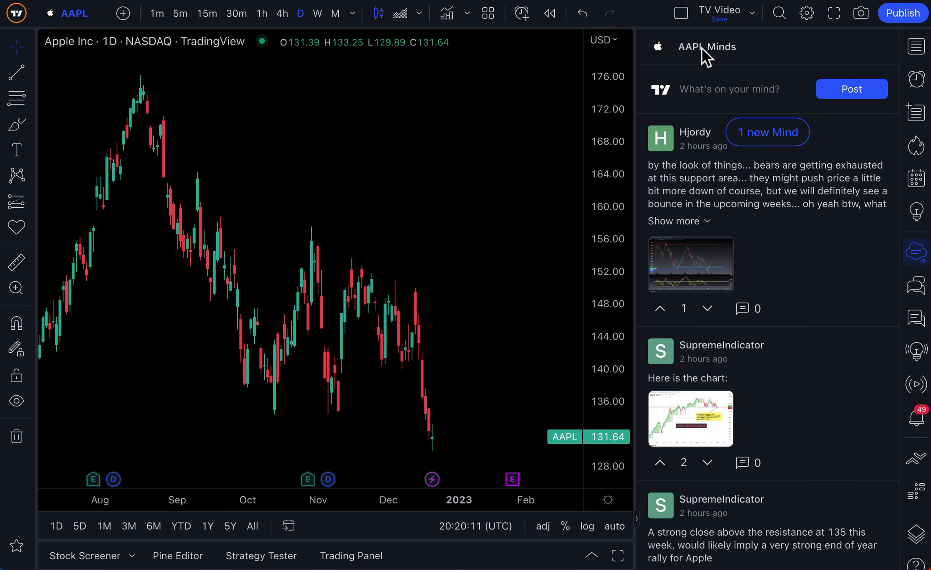
Step: Load the 1 new Mind into the AAPL feed and scroll through the posts below it
left_click(775, 134)
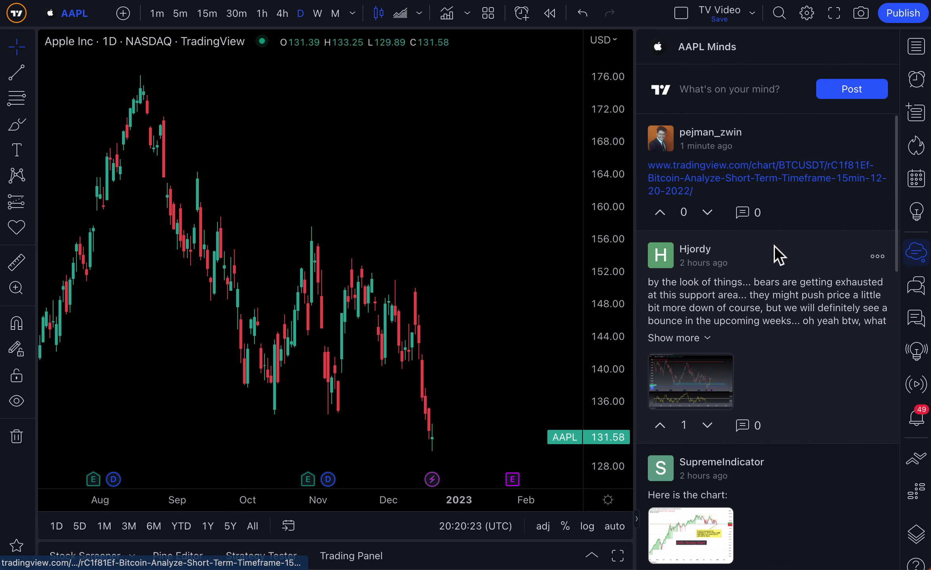
scroll(803, 316, "down", 2)
scroll(803, 316, "down", 3)
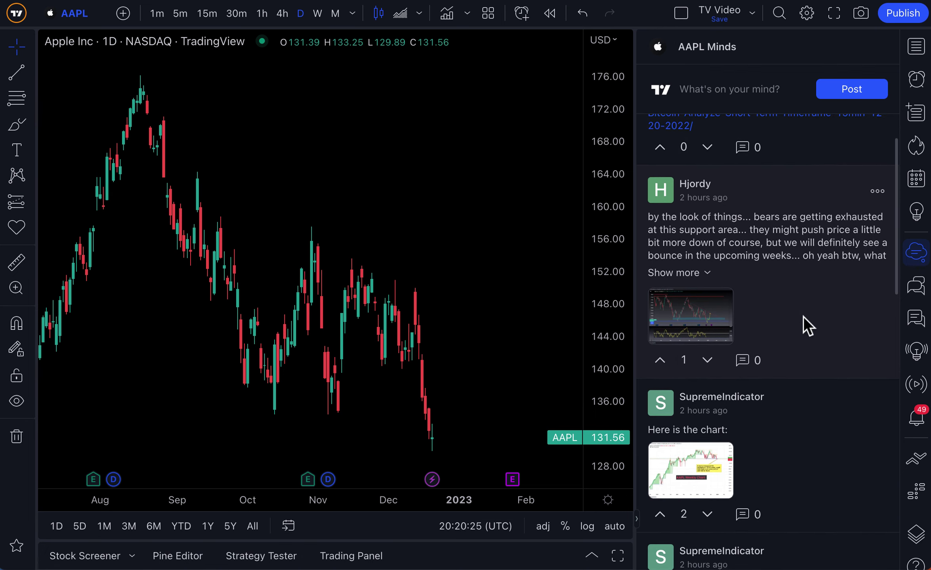
scroll(748, 254, "down", 5)
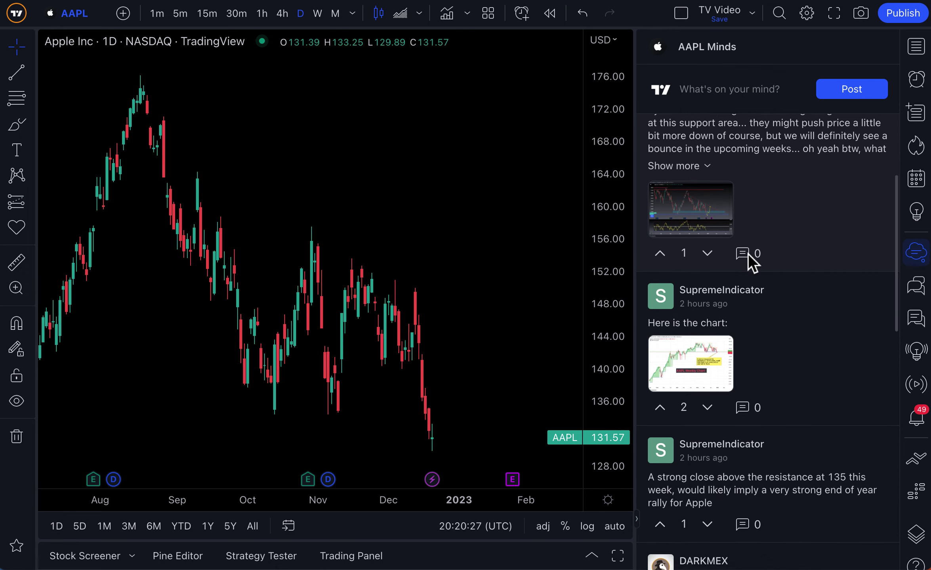
scroll(748, 253, "down", 2)
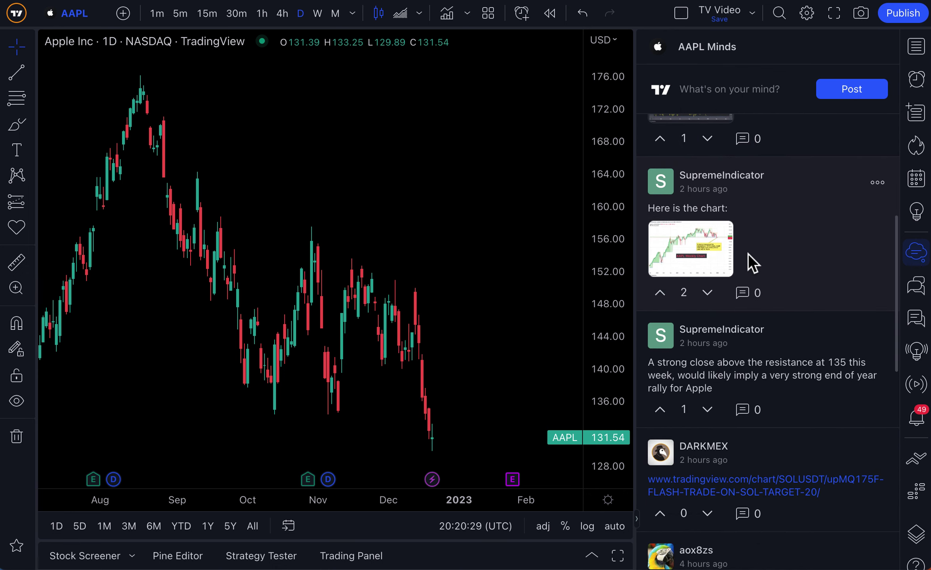
scroll(747, 254, "down", 3)
mouse_move(755, 266)
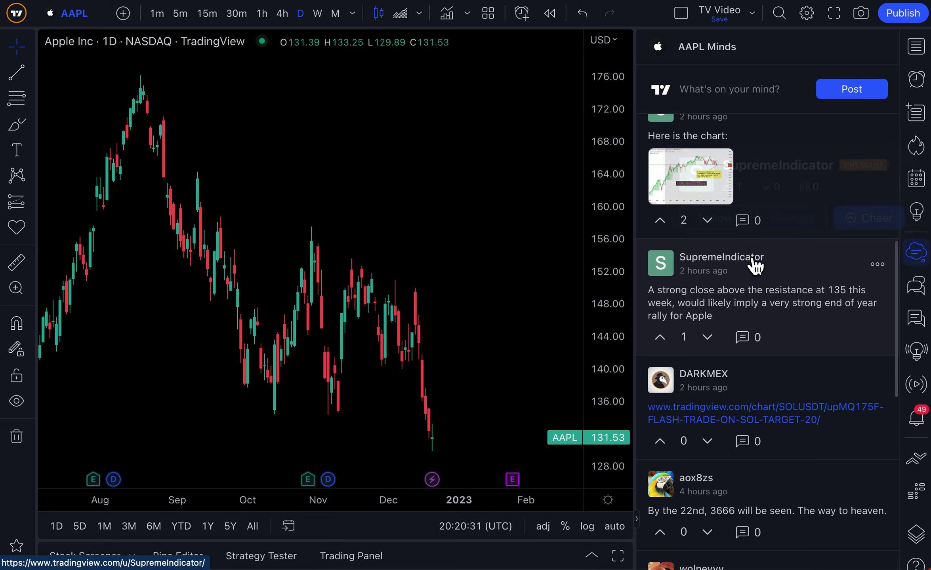
scroll(790, 338, "down", 2)
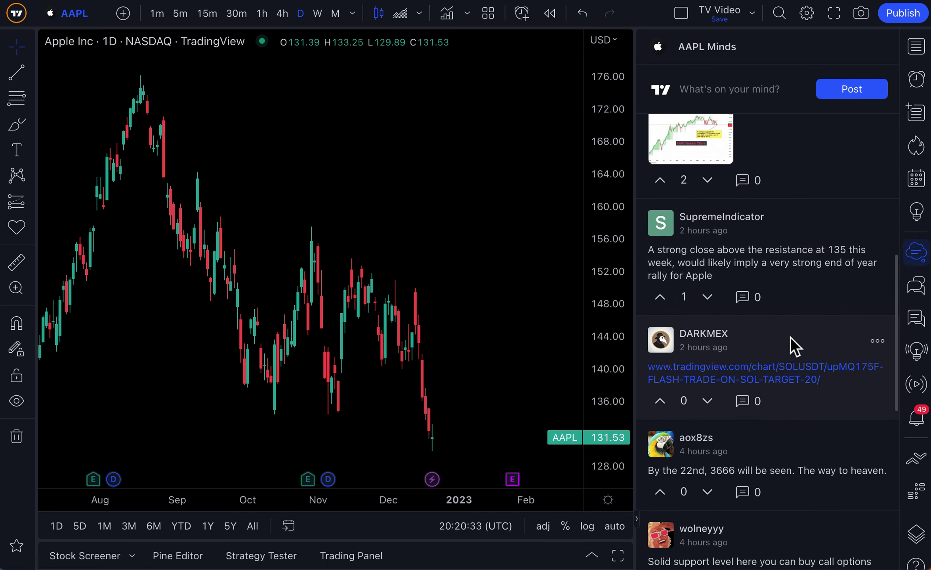
scroll(791, 337, "down", 5)
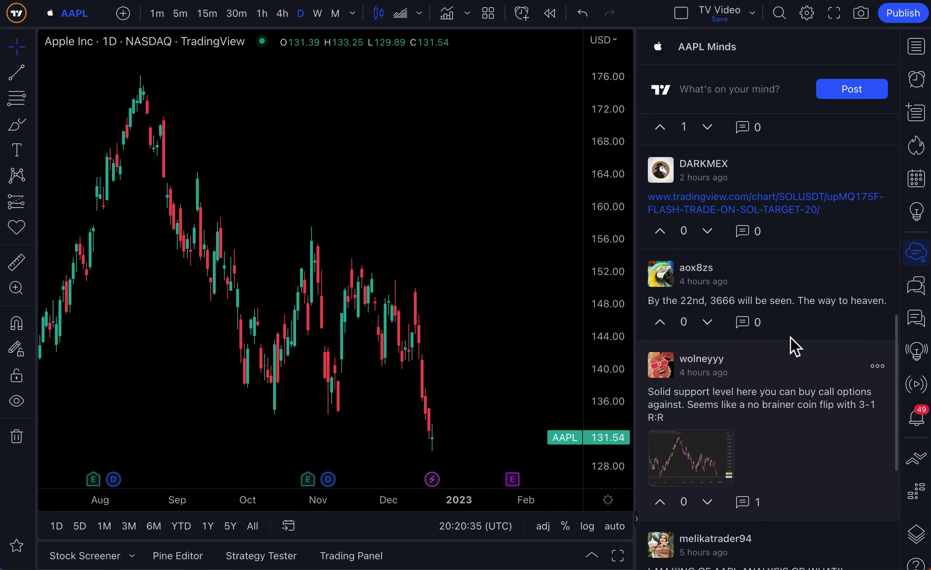
scroll(790, 338, "up", 10)
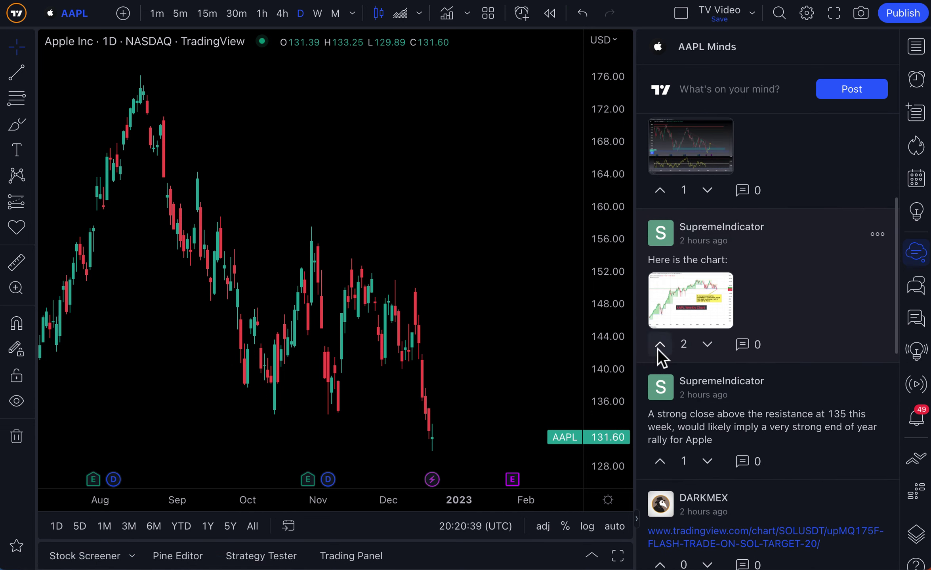
Step: View the 'Here is the chart:' post's chart and comment 'Thanks for sharing this chart!' on it
left_click(689, 324)
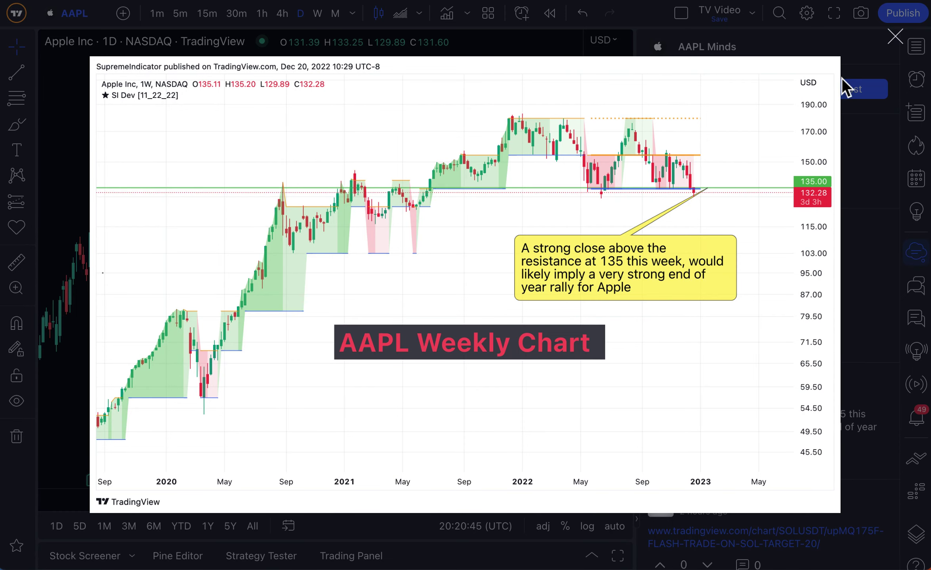
left_click(895, 36)
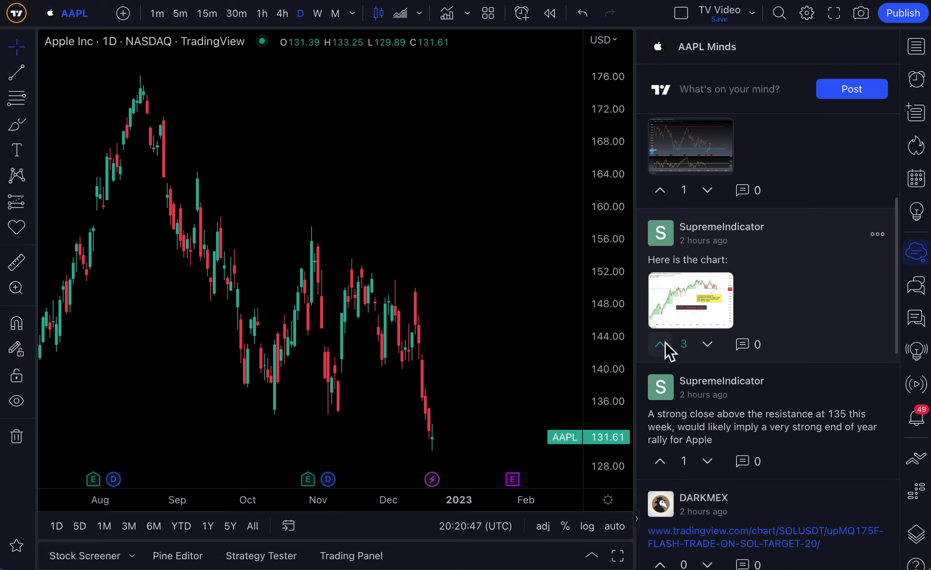
left_click(749, 346)
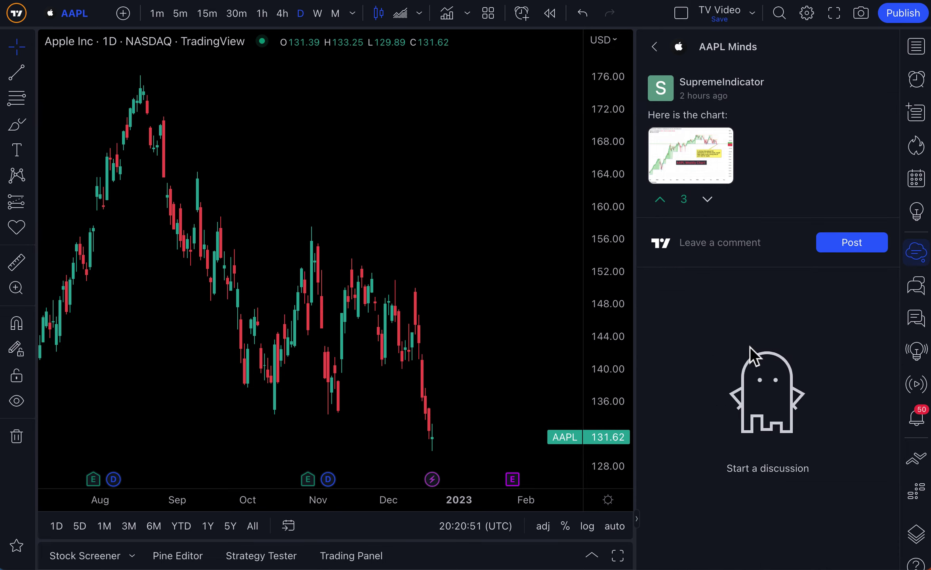
left_click(708, 246)
type("Thanks for sharing this chart!")
left_click(799, 308)
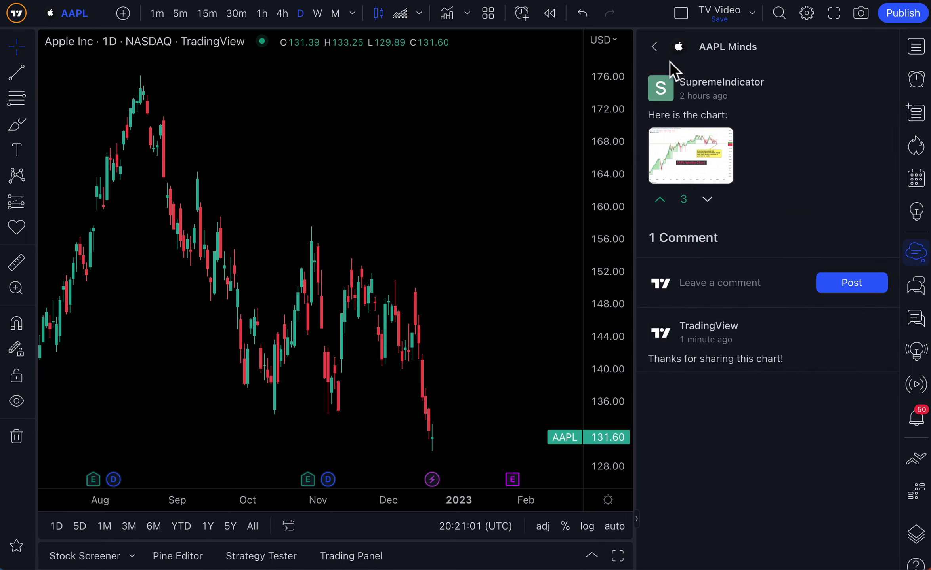
left_click(655, 47)
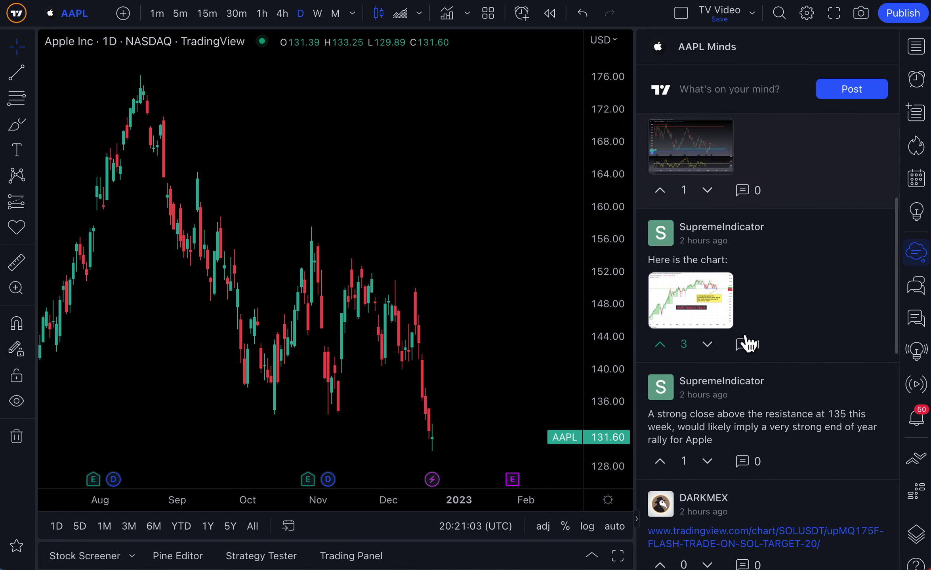
Step: Switch the chart back to Tesla, Inc. (TSLA, NASDAQ) and upvote the gap-filling divergence post
scroll(741, 330, "up", 5)
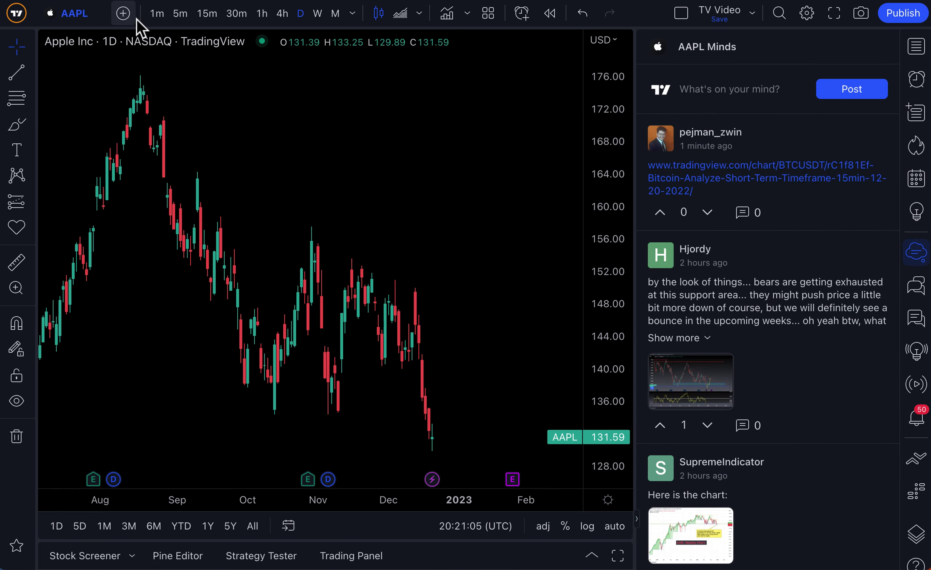
left_click(86, 15)
type("TSLA")
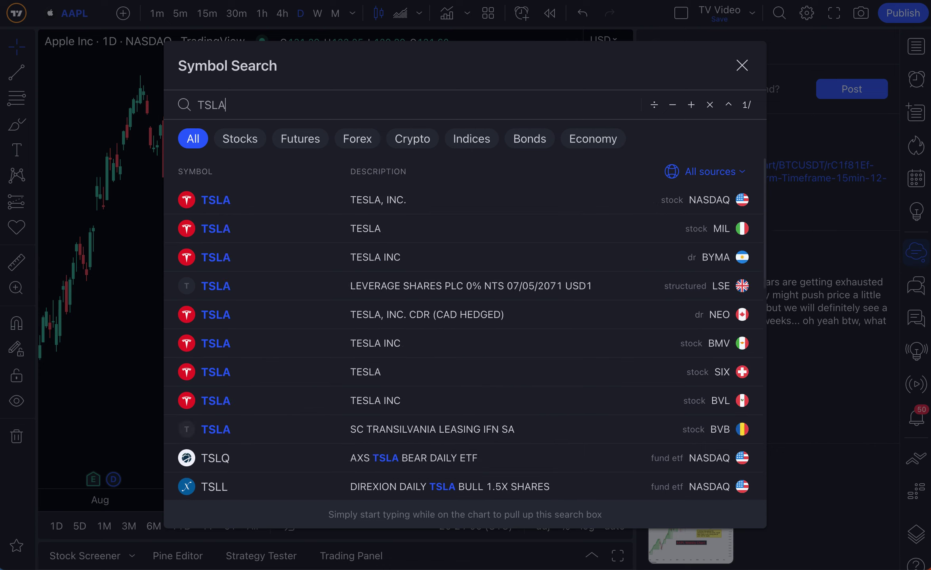
left_click(303, 200)
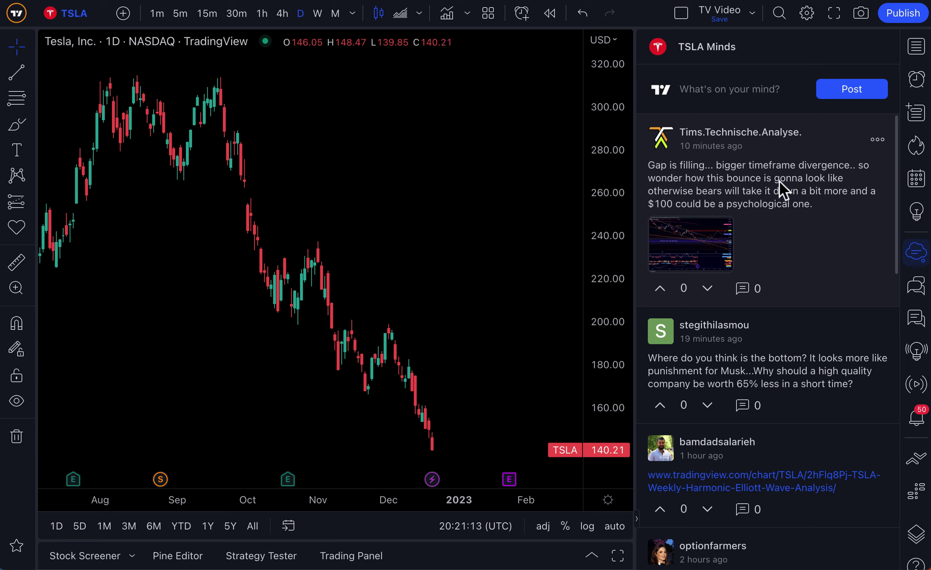
left_click(660, 289)
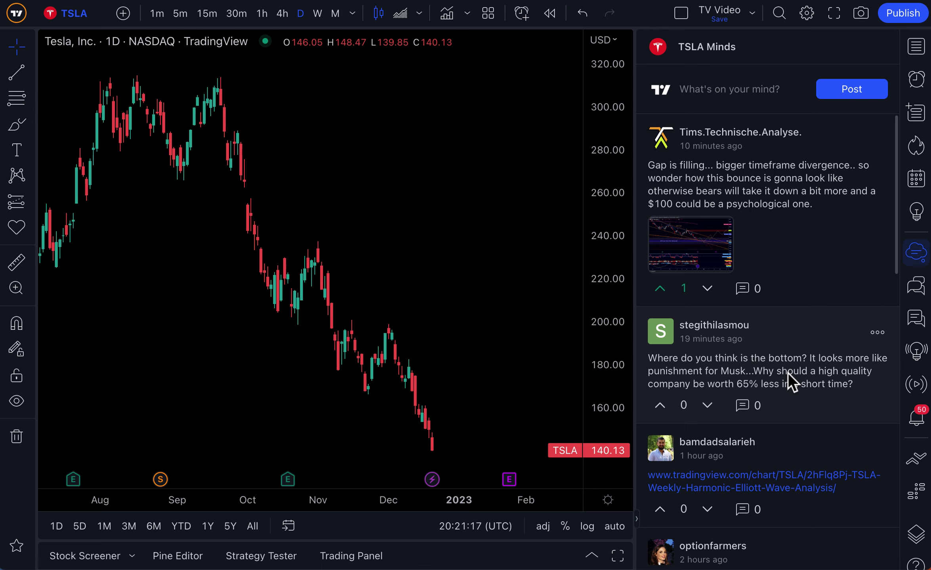
scroll(797, 389, "down", 2)
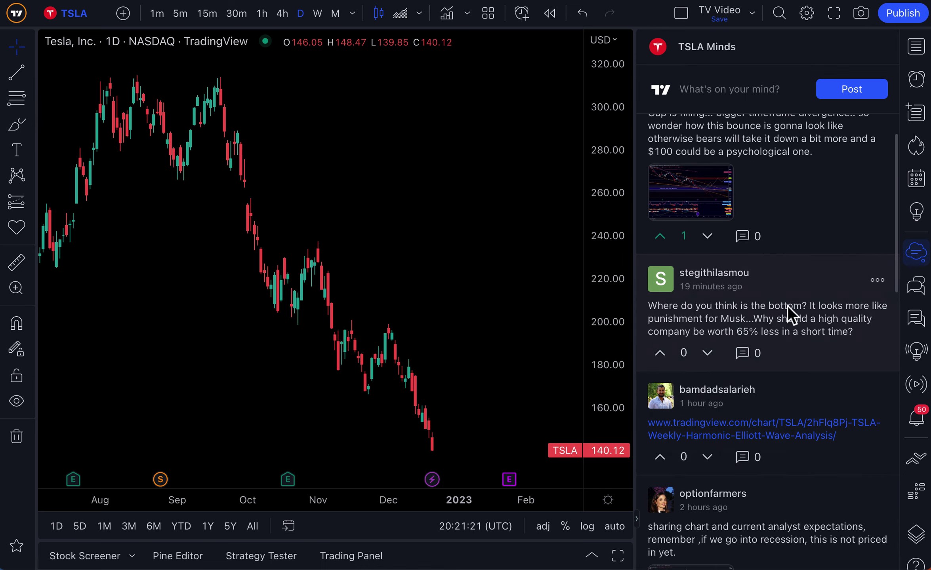
Step: Start a reply on the 'Where do you think is the bottom?' post: 'Where is the bottom? Great question'
left_click(754, 349)
left_click(704, 208)
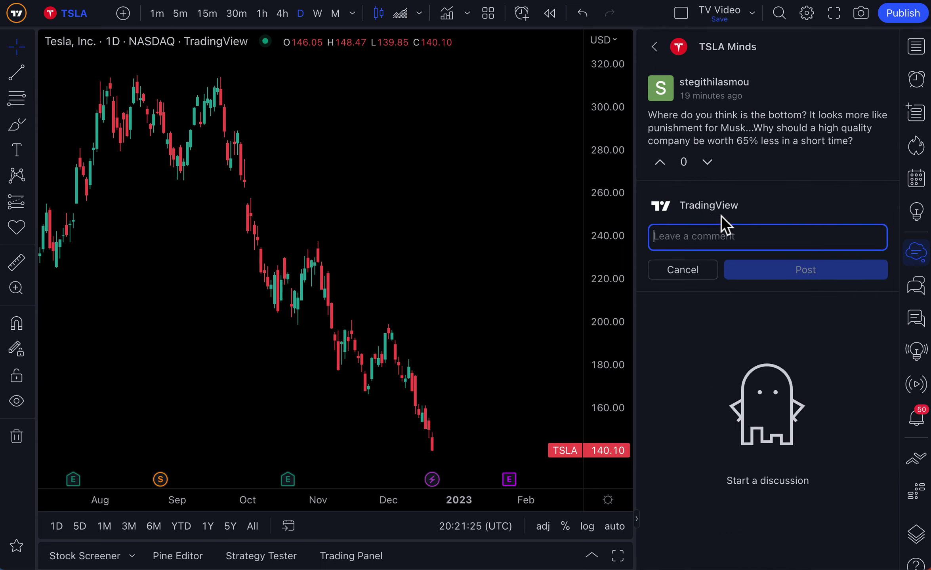
type("Where is the b")
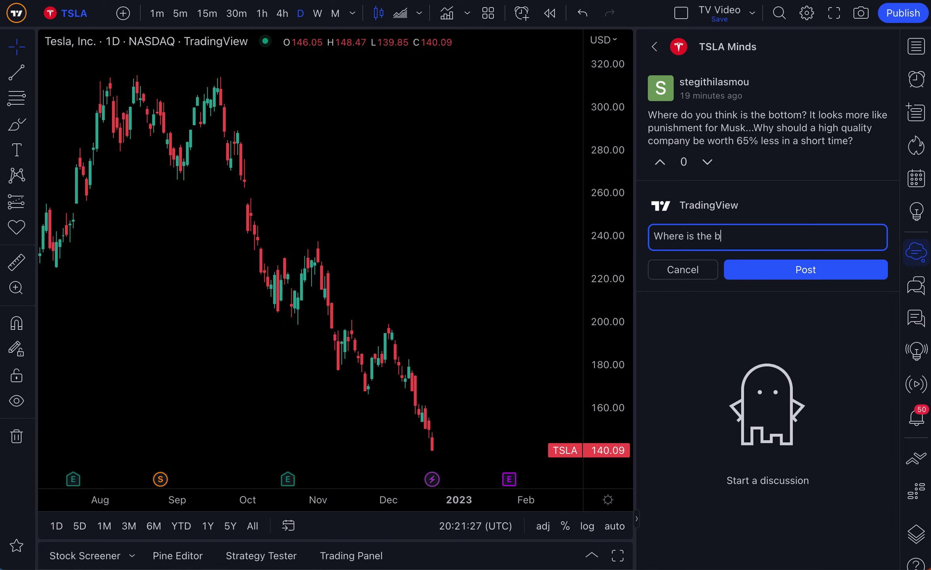
type("ottom? Great question.")
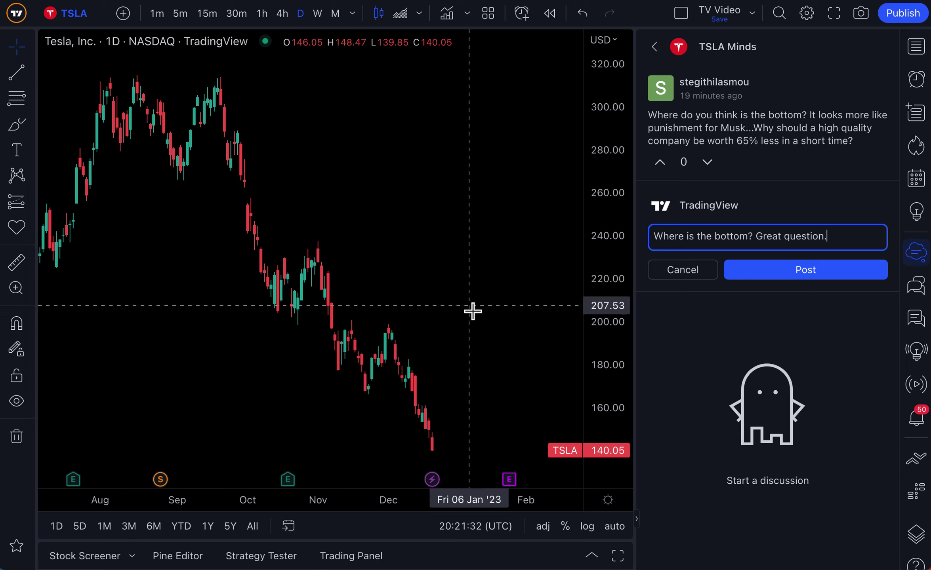
scroll(474, 312, "down", 5)
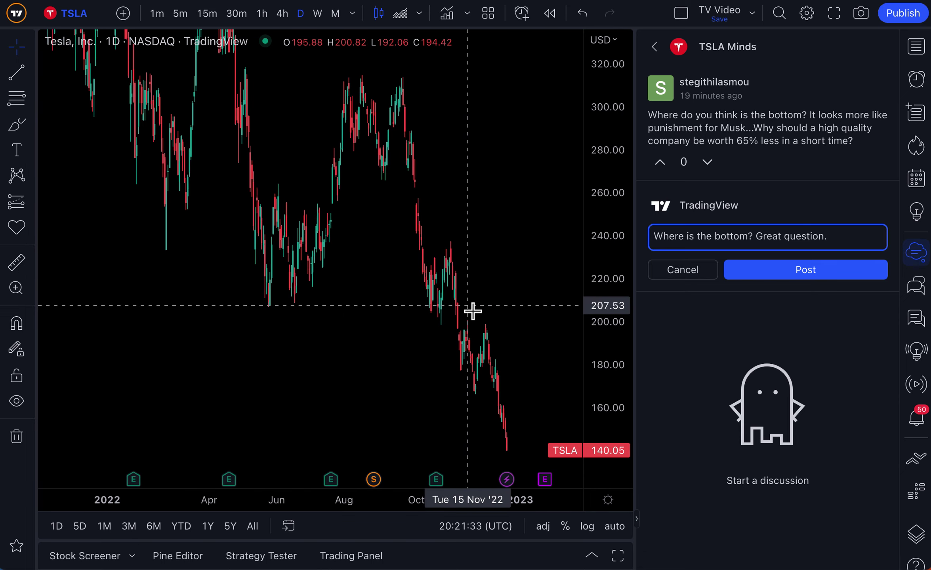
Step: Compress the price scale, show the year-to-date range, and switch the scale to percent
left_click_drag(622, 253, 596, 399)
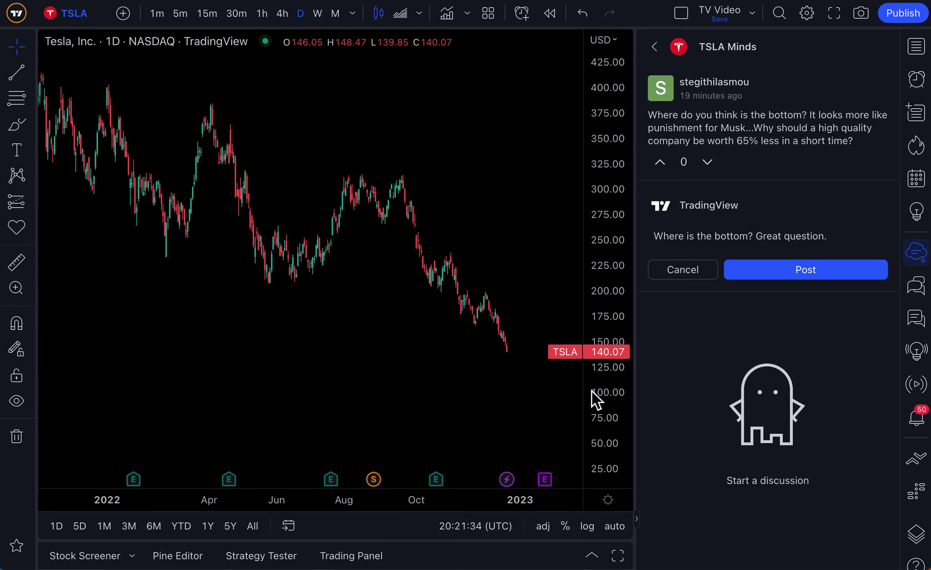
left_click(182, 527)
left_click(564, 527)
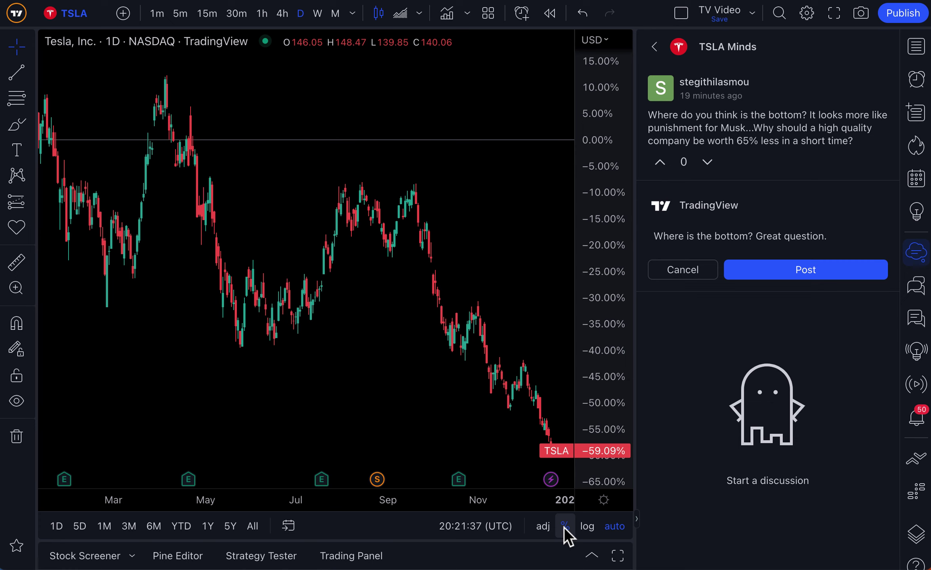
Step: Finish the reply with 'TSLA is down 60% YTD, can it go much lower', post it, and return to the feed
left_click(850, 237)
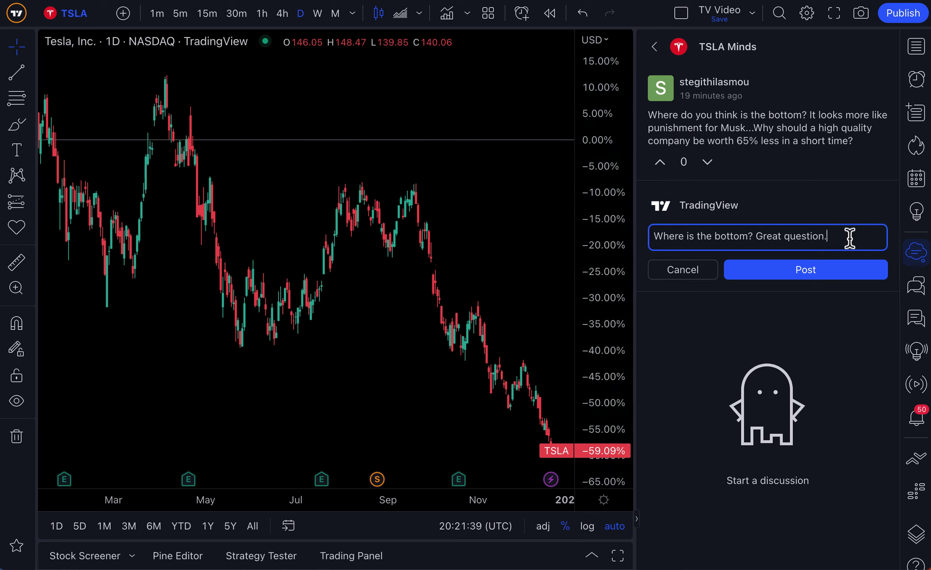
type("TSLA is d")
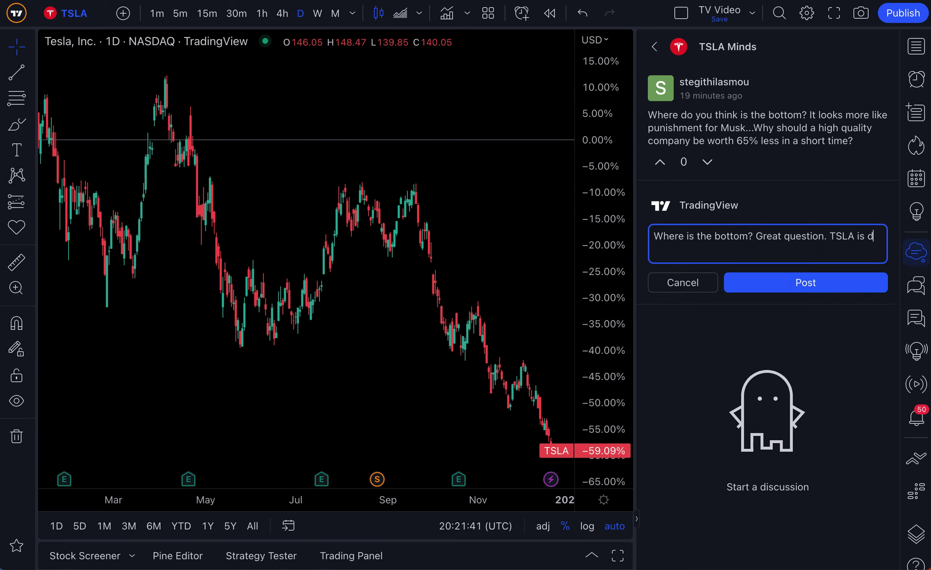
type("own 60% YTD, can it go much lower?")
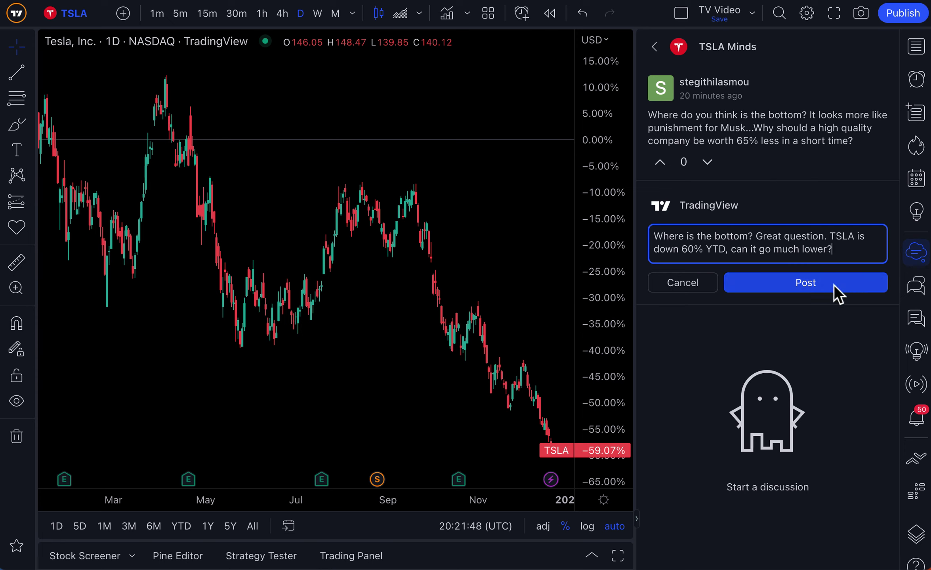
left_click(833, 285)
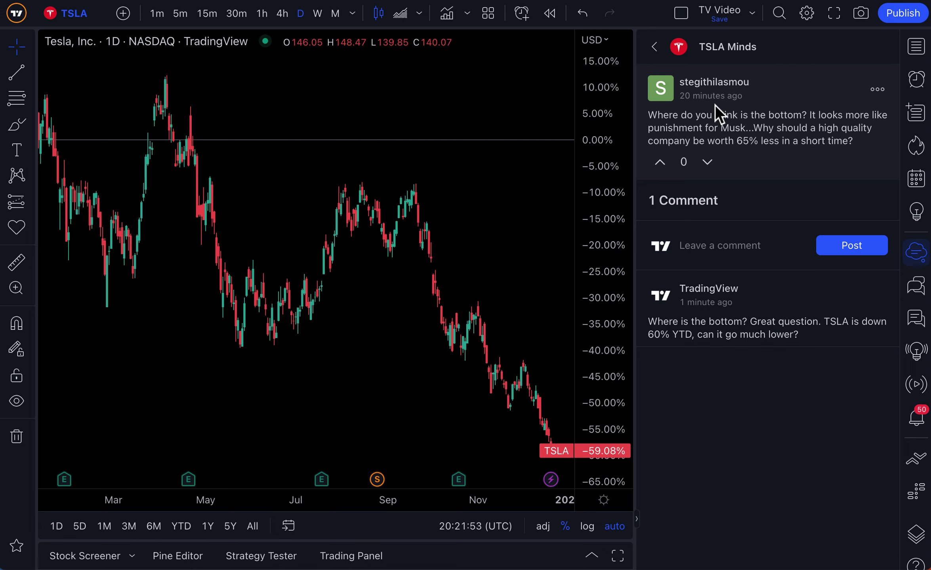
left_click(655, 47)
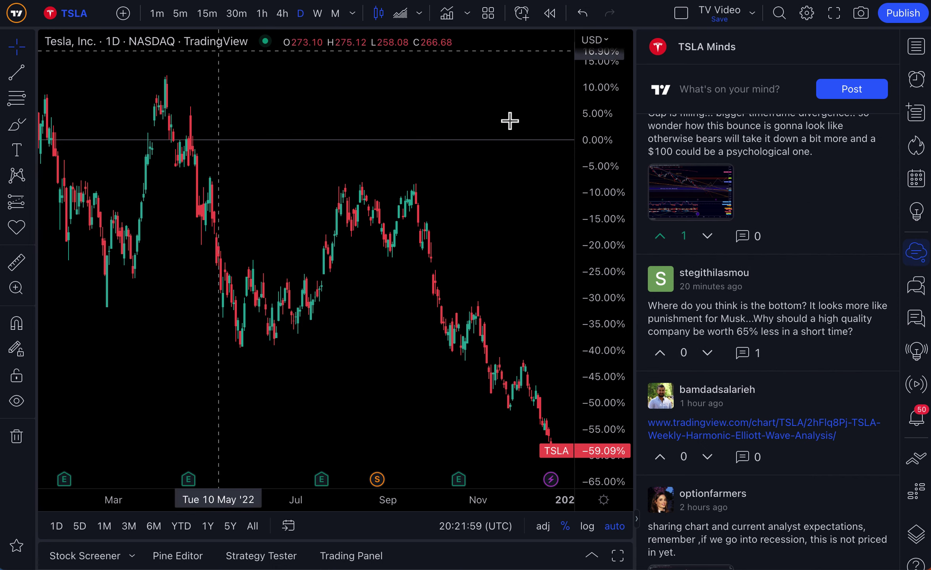
Step: Switch the chart symbol to BTCUSD and browse the Bitcoin Minds posts
left_click(78, 19)
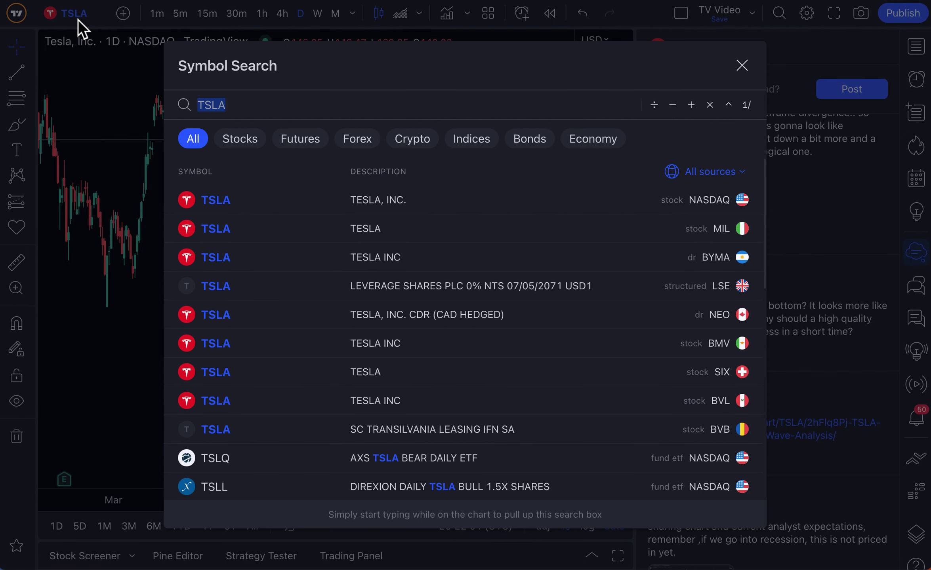
type("BTCUSD")
key("Return")
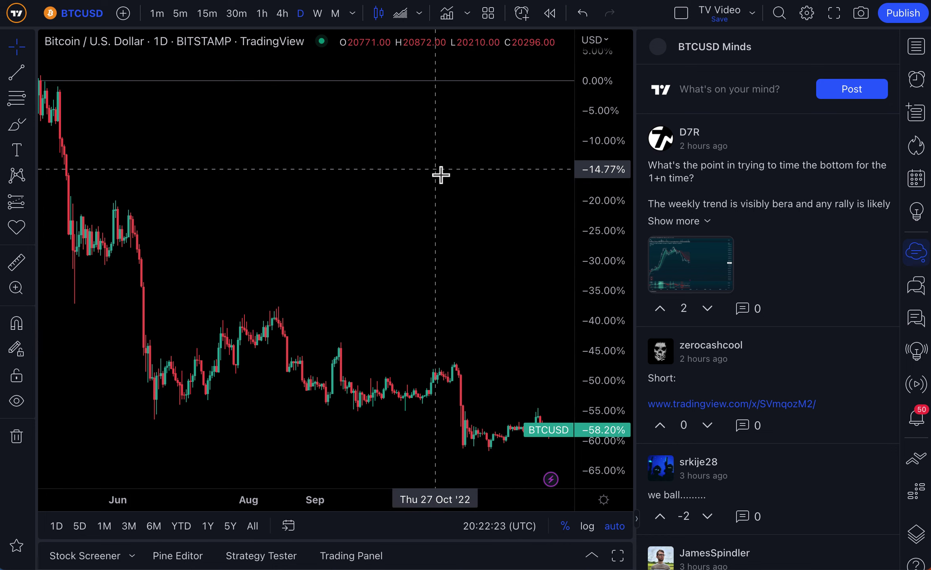
mouse_move(672, 156)
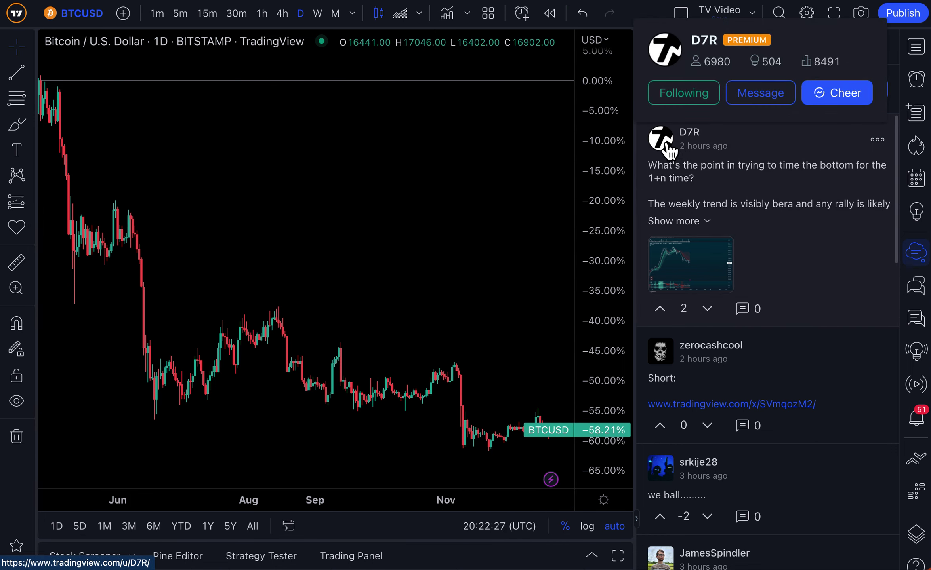
scroll(716, 250, "down", 4)
scroll(713, 245, "down", 3)
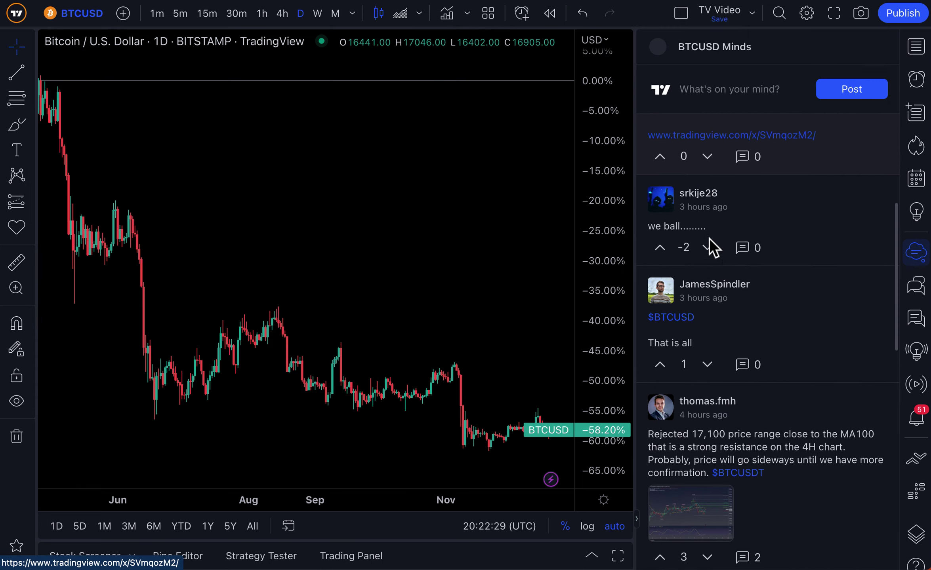
scroll(711, 248, "up", 8)
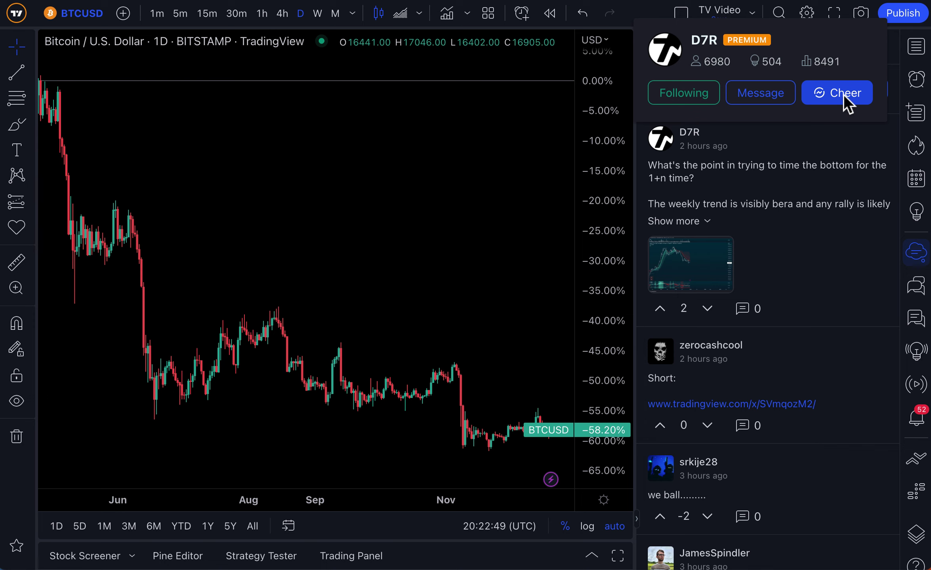
mouse_move(672, 365)
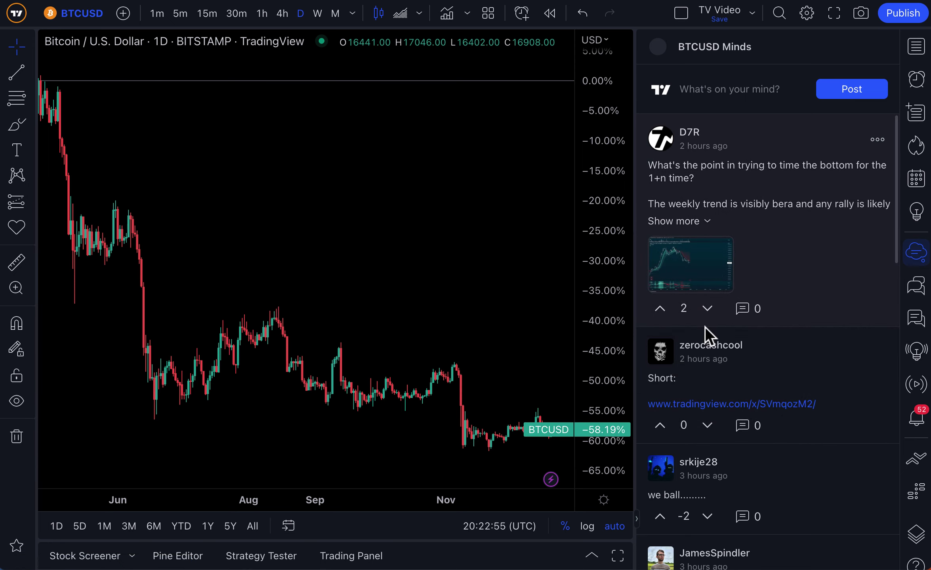
Step: Scroll down the BTCUSD Minds feed to the 'we ball.........' post and back up
scroll(705, 326, "down", 3)
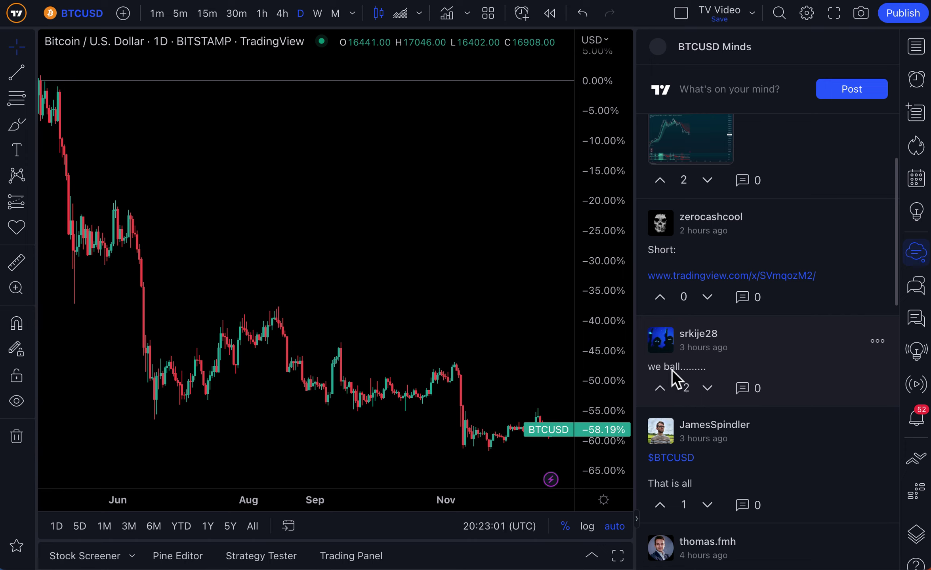
scroll(672, 370, "down", 1)
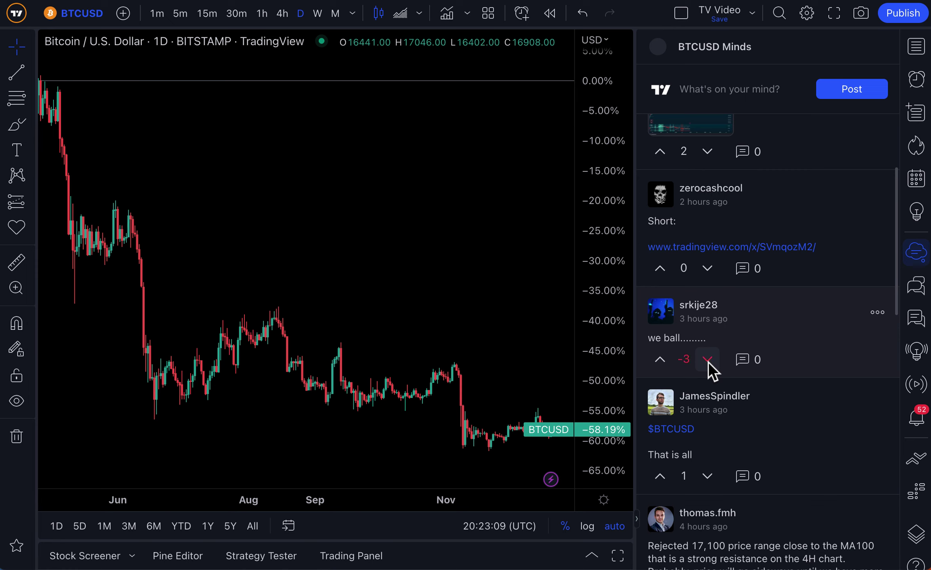
scroll(710, 334, "up", 2)
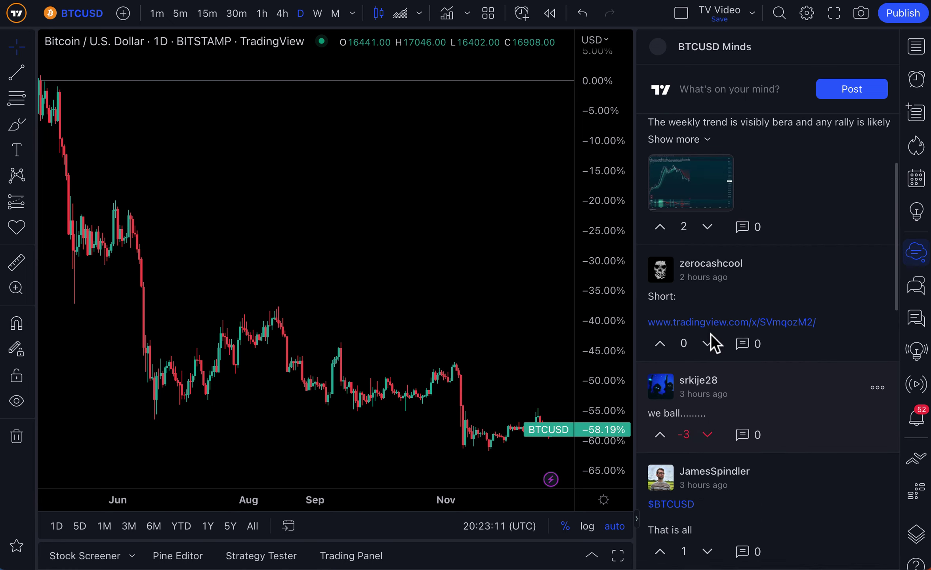
scroll(716, 345, "up", 2)
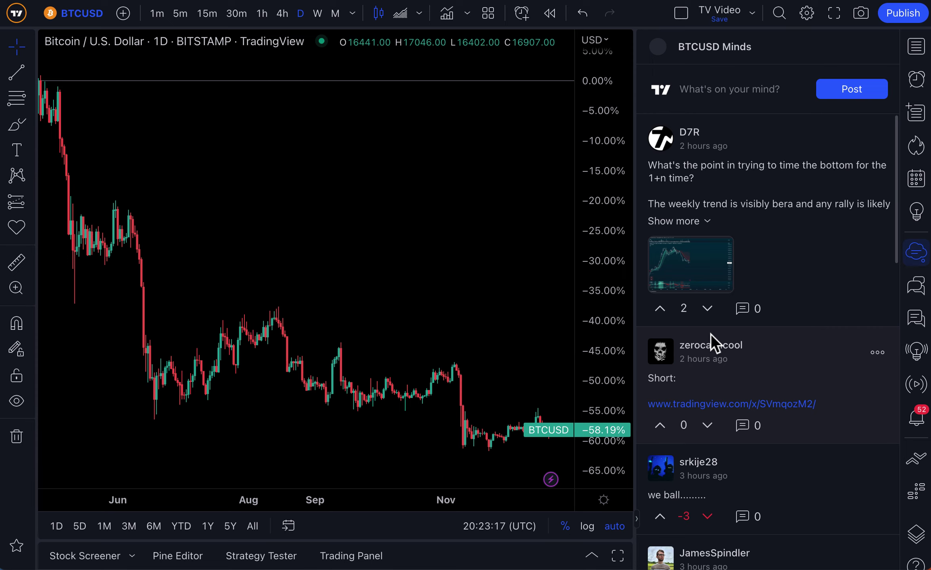
Step: Pan the chart toward 2023, change the symbol to TSLA, and scroll the TSLA Minds feed
left_click_drag(370, 323, 245, 338)
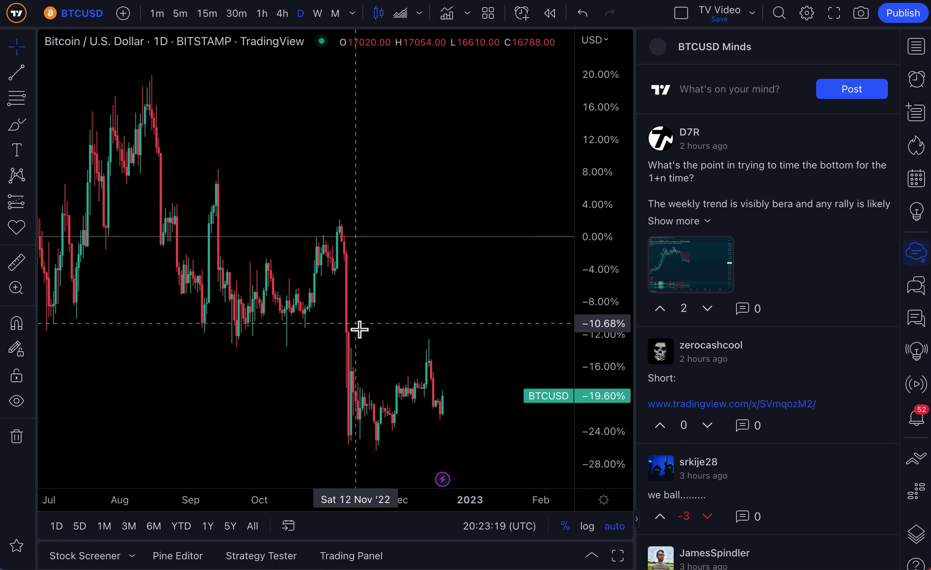
scroll(359, 330, "up", 2)
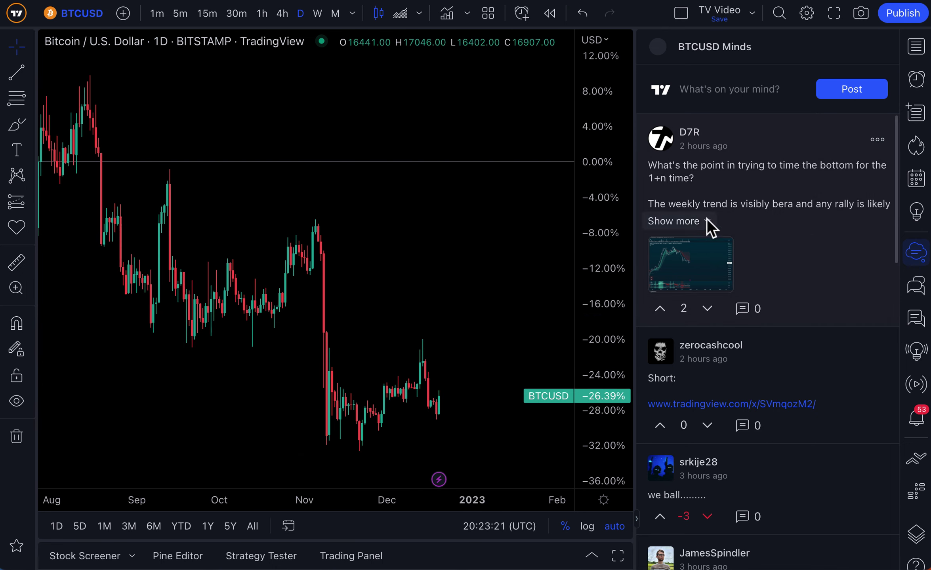
left_click(85, 13)
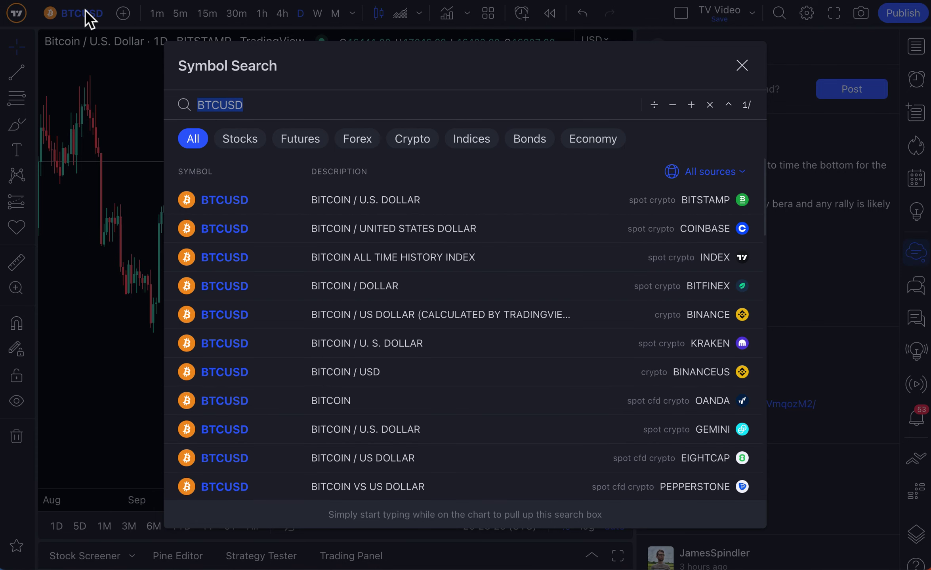
type("TSLA")
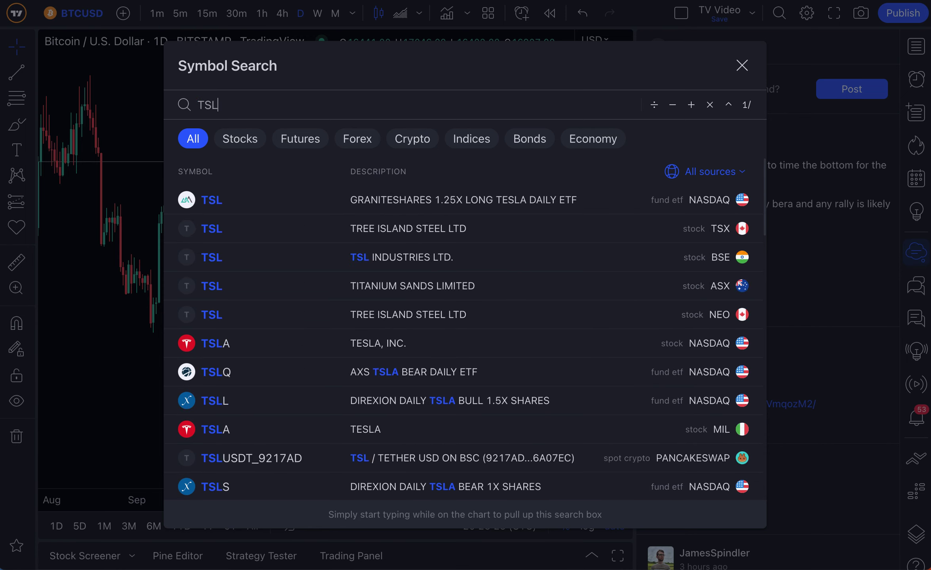
key("Return")
scroll(471, 246, "up", 2)
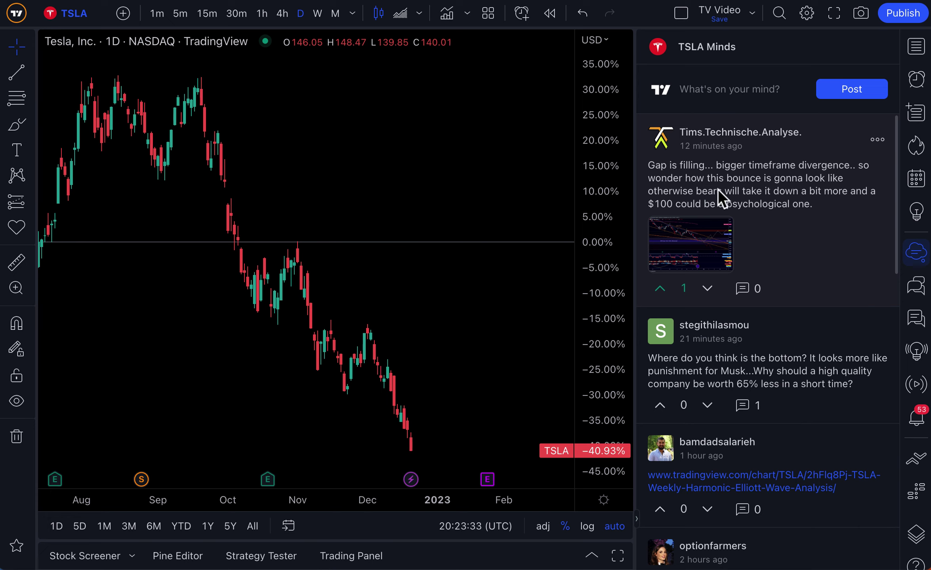
scroll(717, 322, "down", 5)
scroll(719, 327, "up", 5)
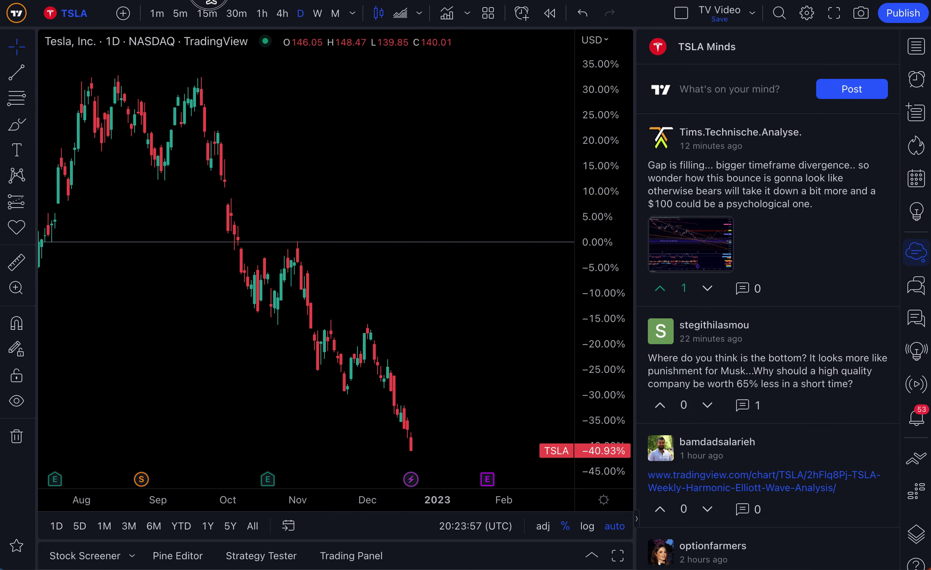
Step: Leave the chart for the TradingView home page, confirming Leave
left_click(400, 5)
key("Return")
left_click(456, 190)
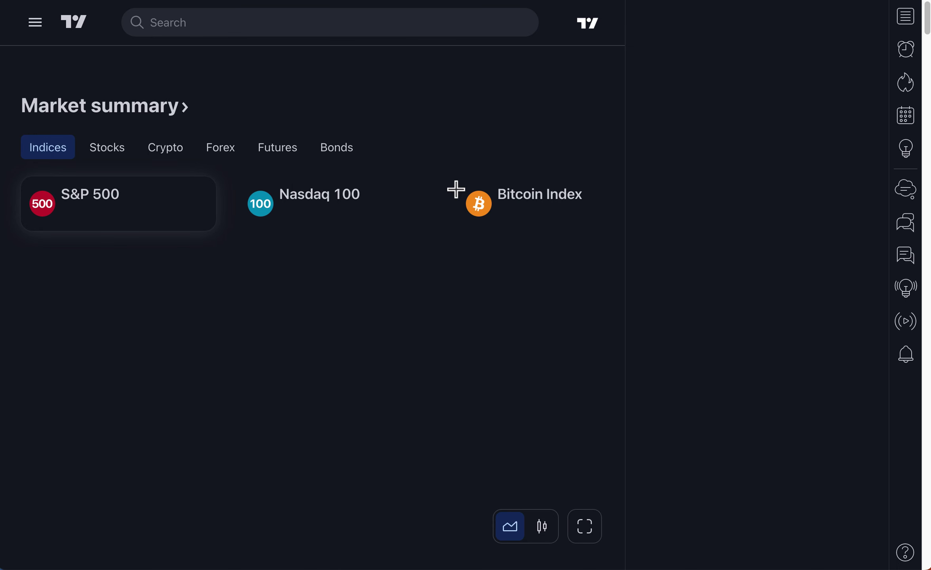
left_click(911, 189)
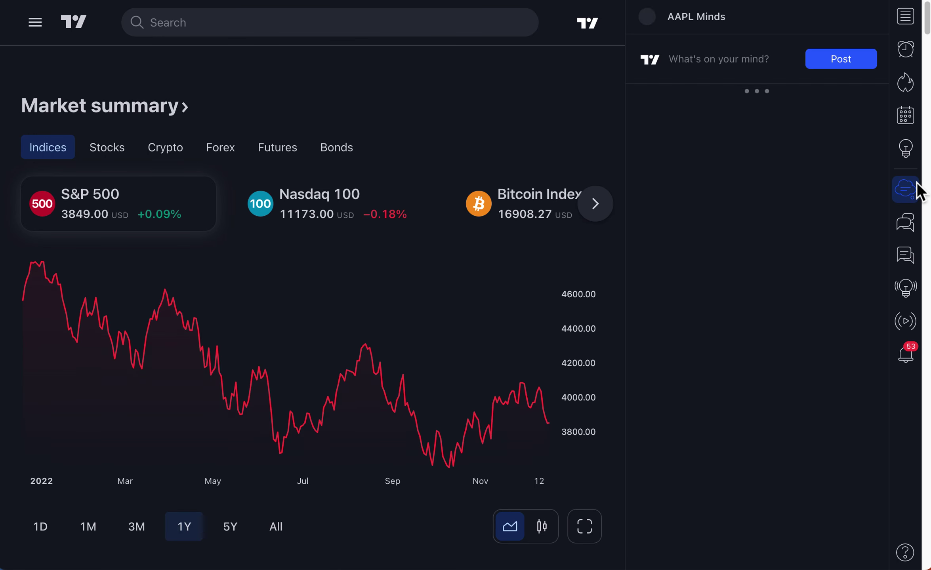
left_click(907, 200)
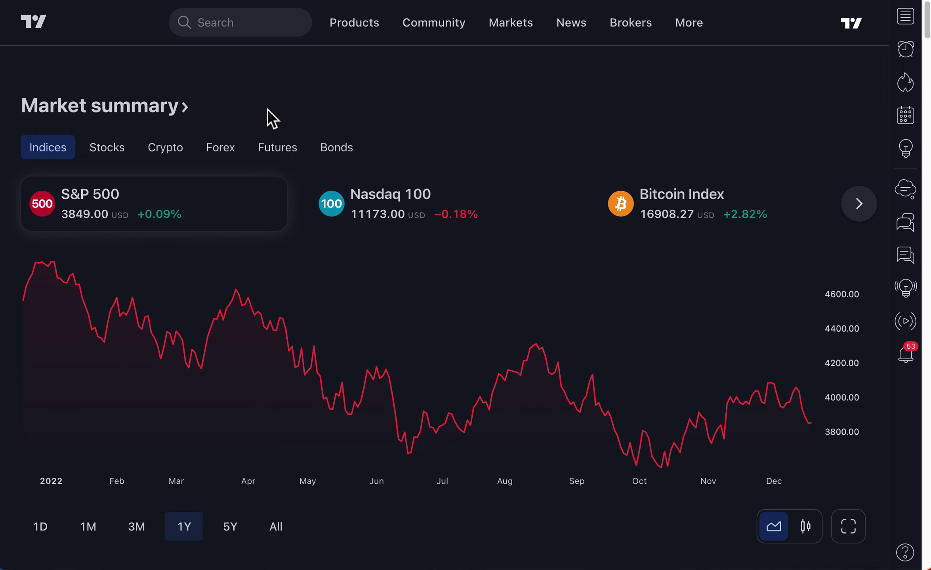
Step: Search for 'tsla' and open the NASDAQ Tesla, Inc. overview
left_click(220, 22)
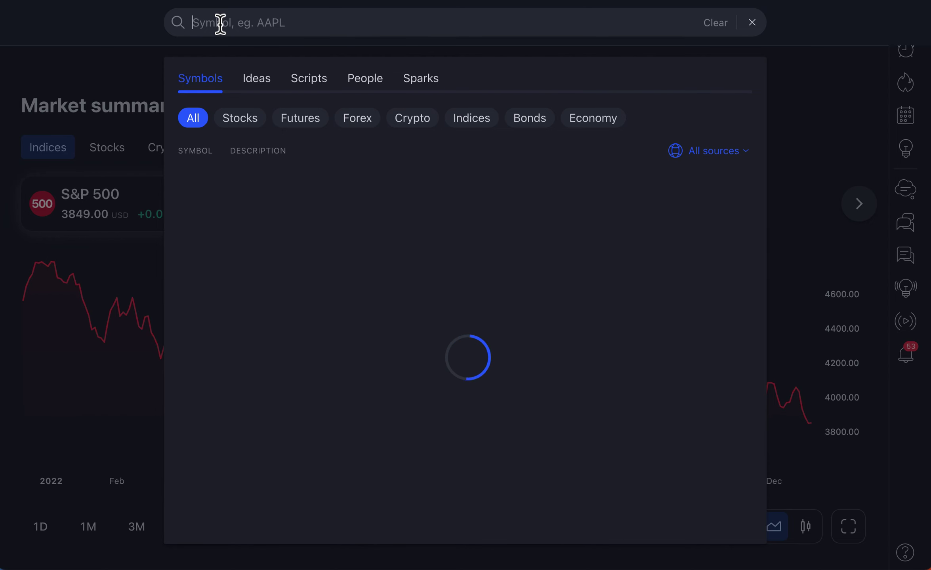
type("tsla")
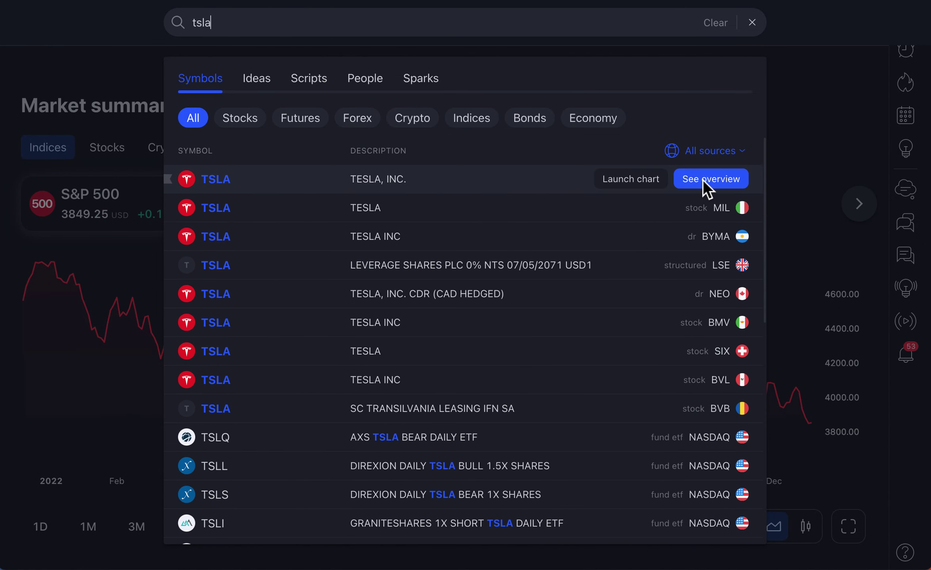
left_click(703, 180)
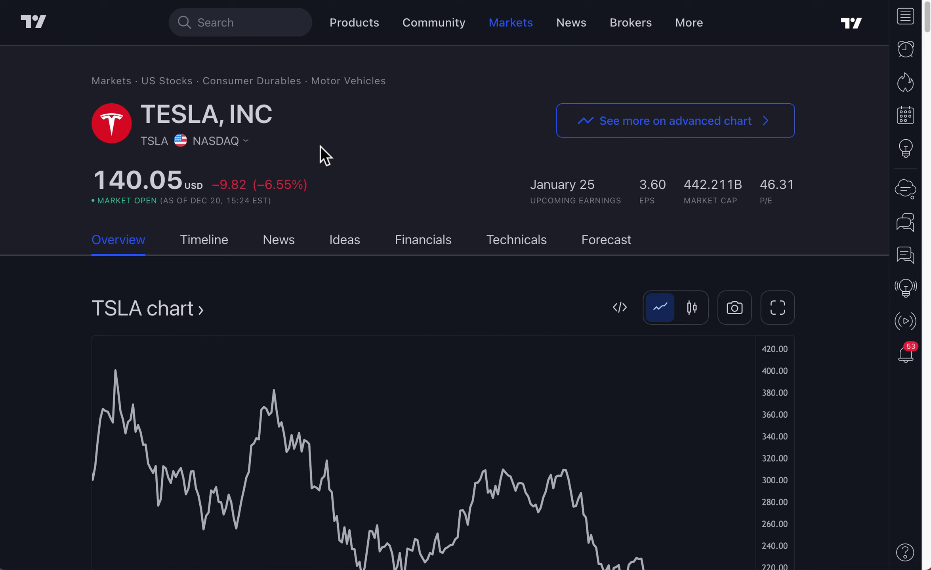
scroll(320, 145, "down", 3)
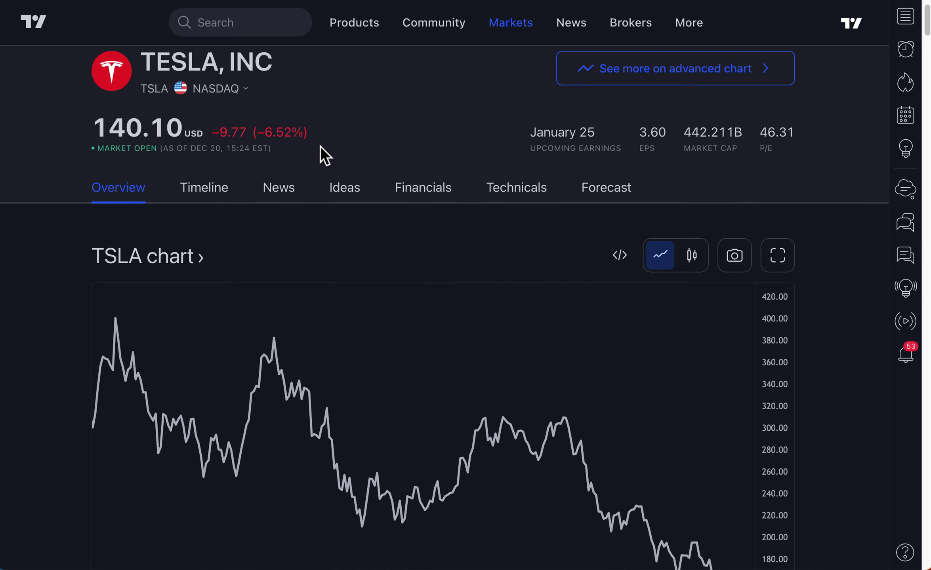
scroll(320, 145, "up", 2)
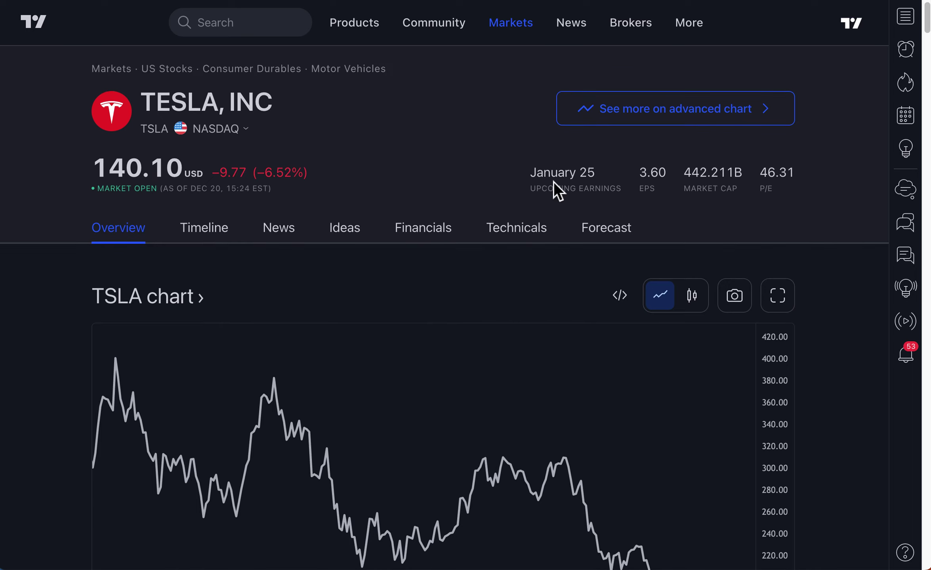
mouse_move(660, 177)
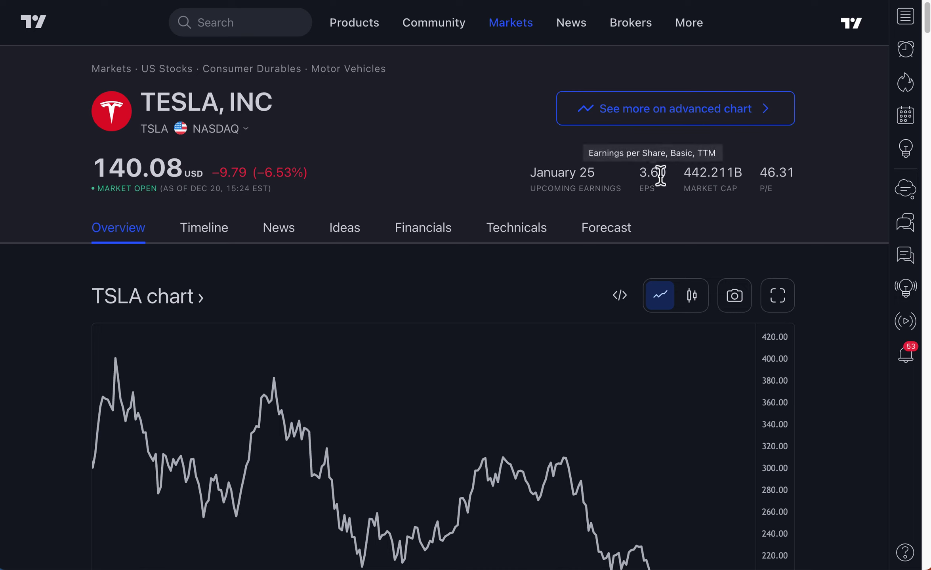
mouse_move(785, 172)
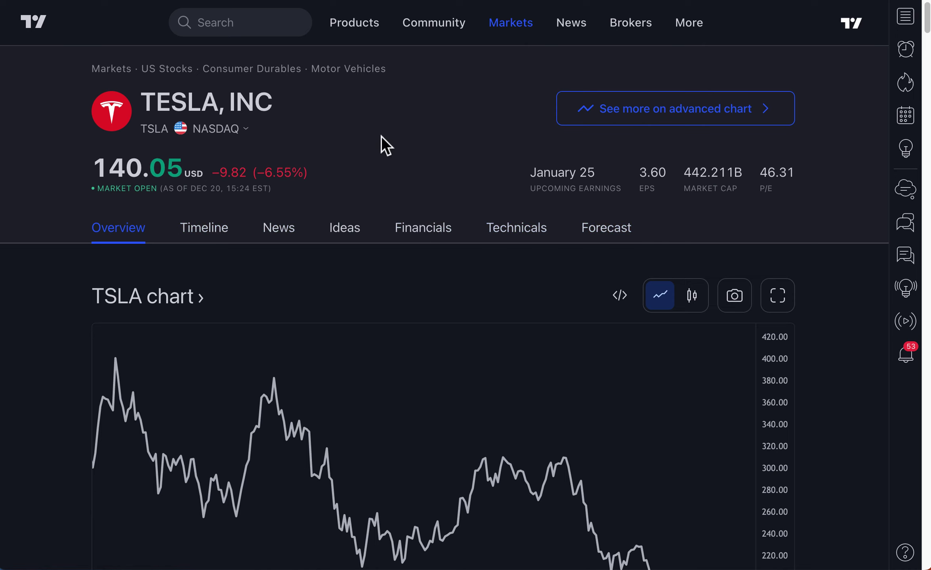
scroll(381, 136, "down", 10)
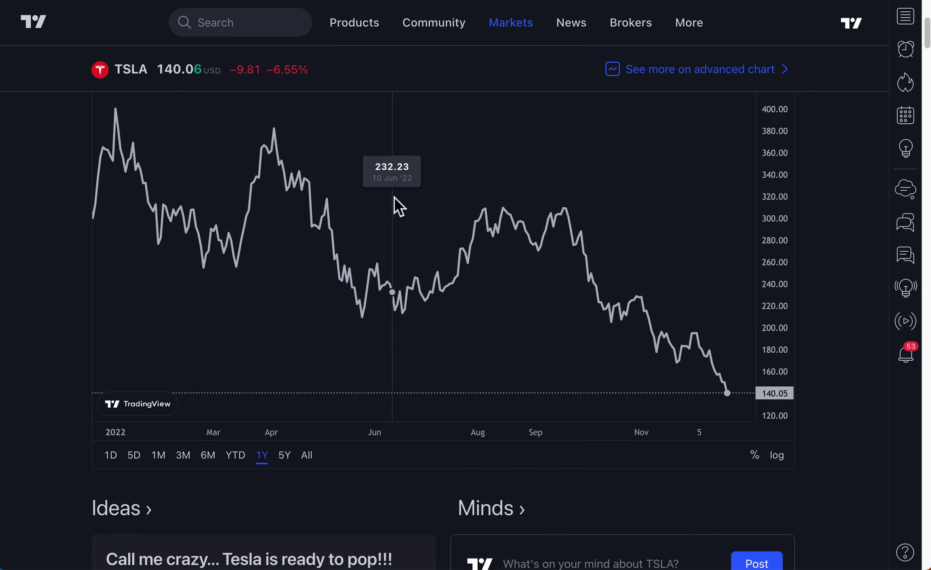
scroll(393, 197, "down", 3)
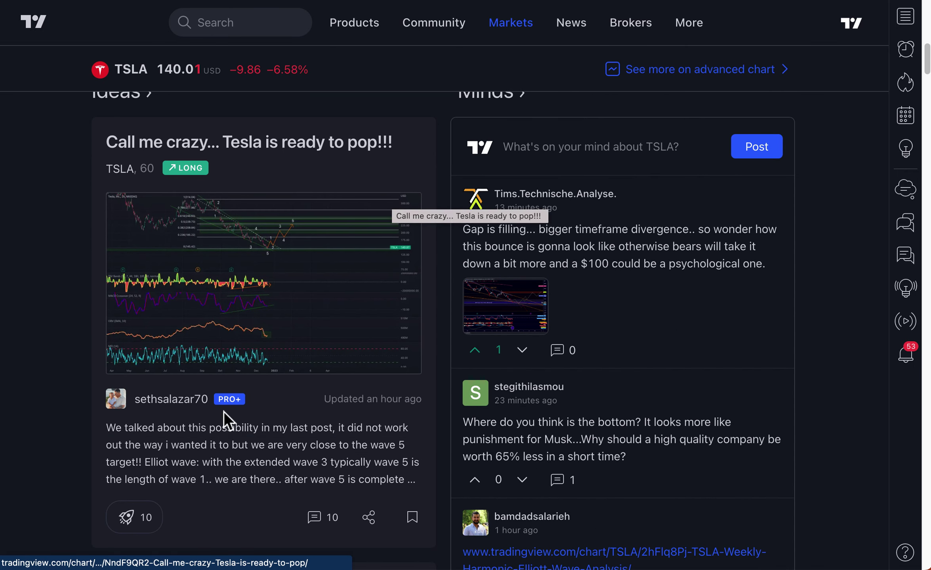
scroll(602, 277, "up", 1)
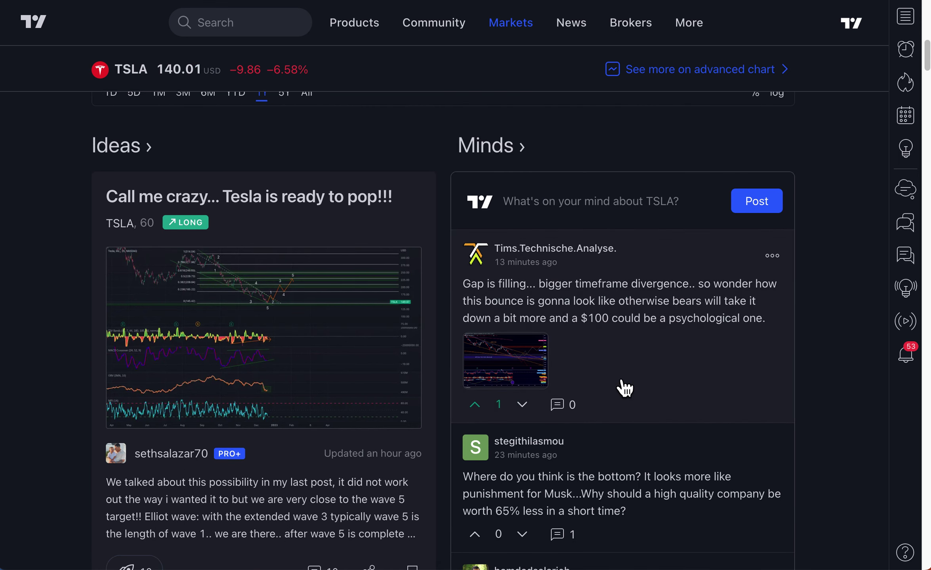
scroll(620, 382, "up", 12)
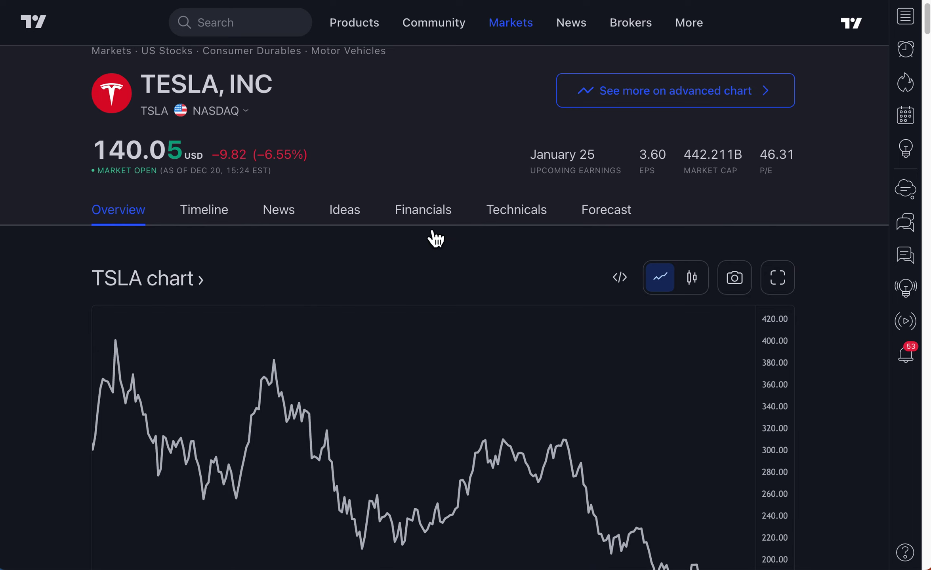
left_click(432, 229)
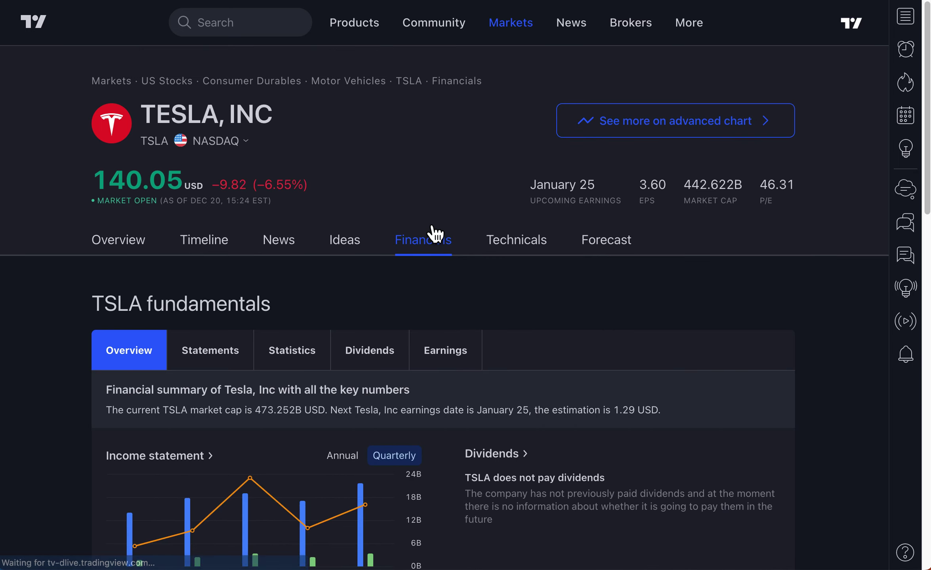
Step: Browse Tesla's quarterly income statement, balance sheet, cash flow, earnings and revenue charts
scroll(432, 309, "down", 4)
scroll(299, 377, "down", 4)
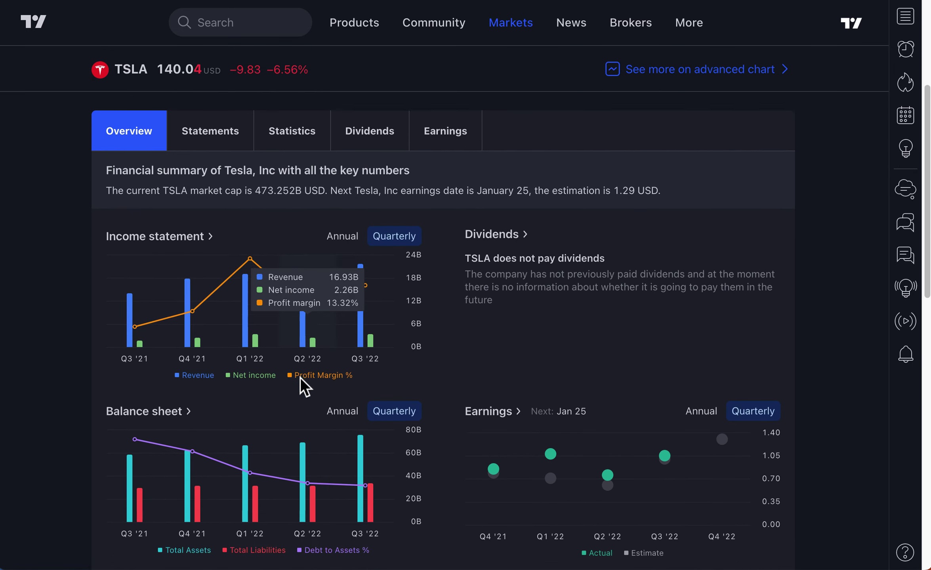
scroll(456, 374, "down", 3)
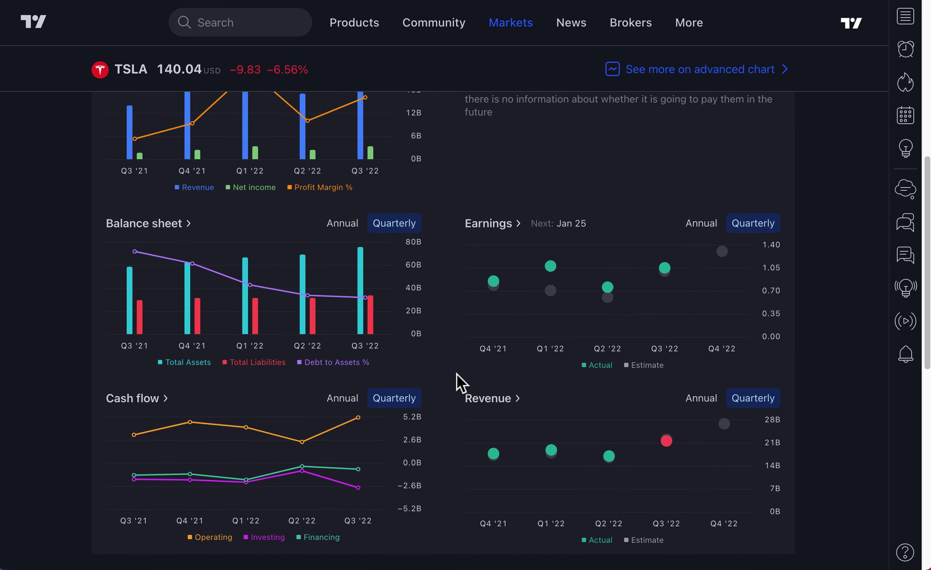
scroll(456, 374, "up", 8)
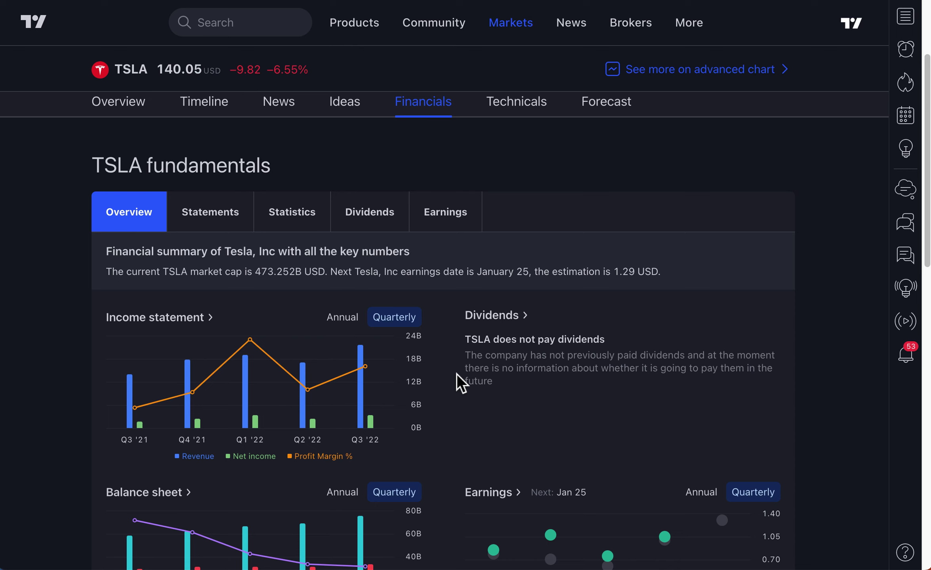
scroll(456, 374, "down", 7)
scroll(455, 374, "up", 12)
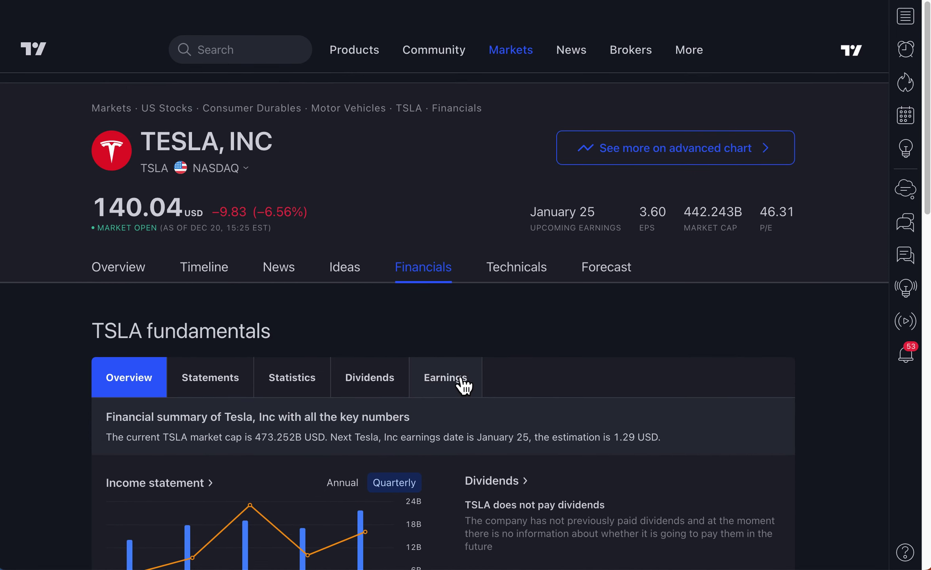
Step: Review TSLA's Technicals summary: 1-day Strong sell with 17 sell, 9 neutral, 0 buy
left_click(511, 251)
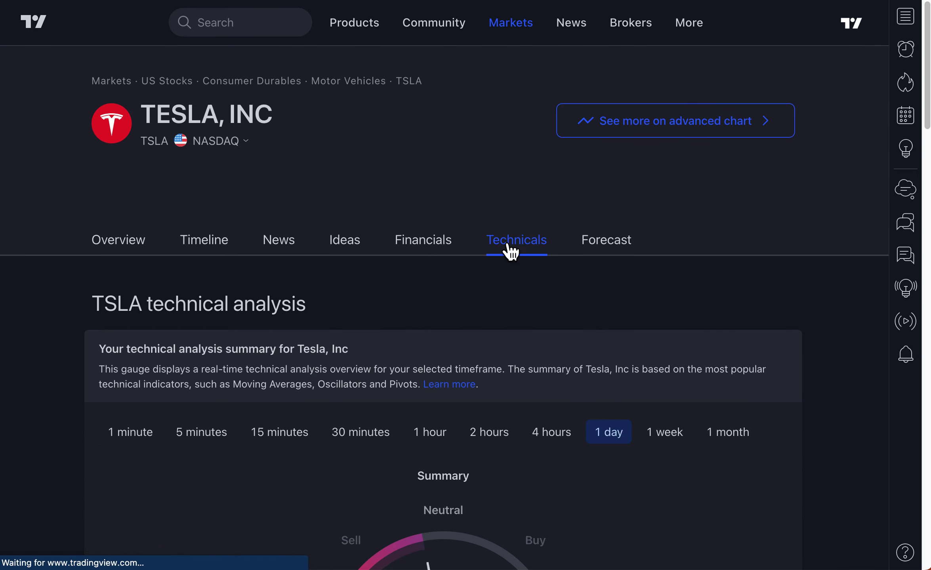
scroll(561, 380, "down", 4)
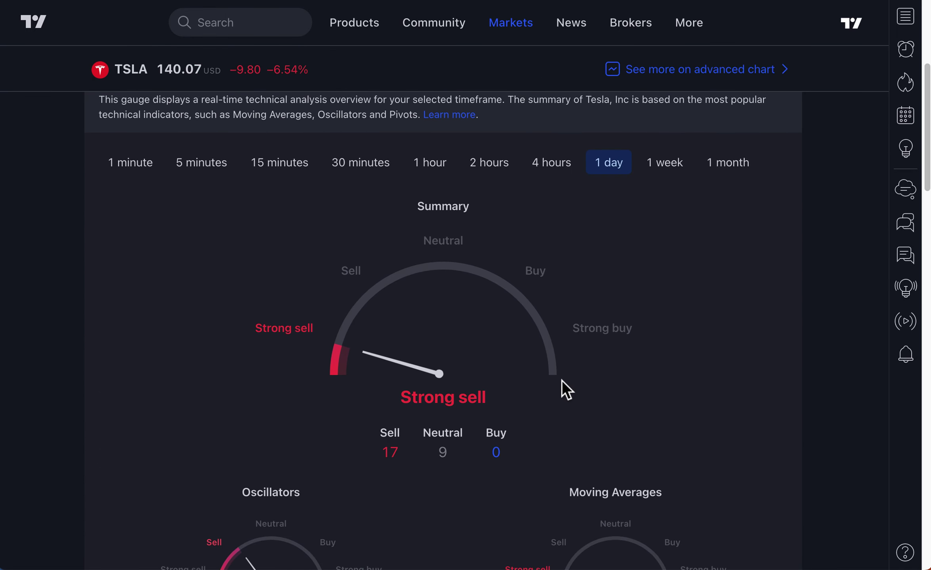
scroll(561, 379, "down", 12)
scroll(561, 379, "down", 5)
scroll(540, 255, "up", 3)
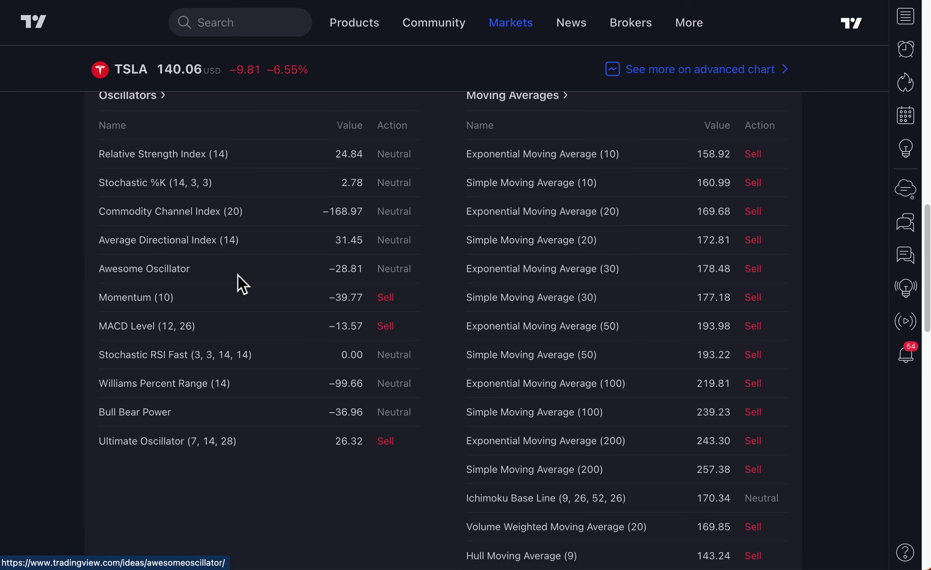
scroll(238, 274, "up", 15)
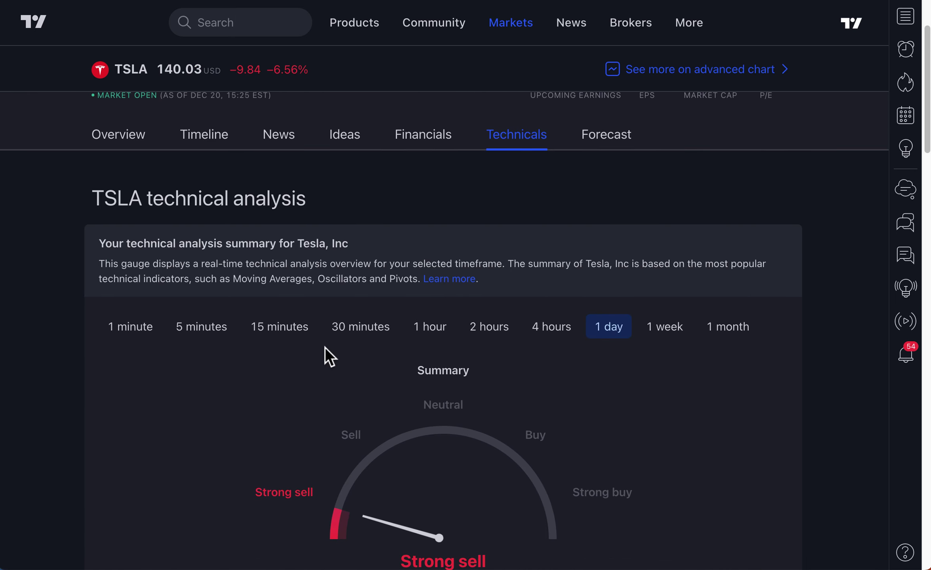
Step: Return to the TSLA Overview tab and browse its Ideas section
left_click(131, 145)
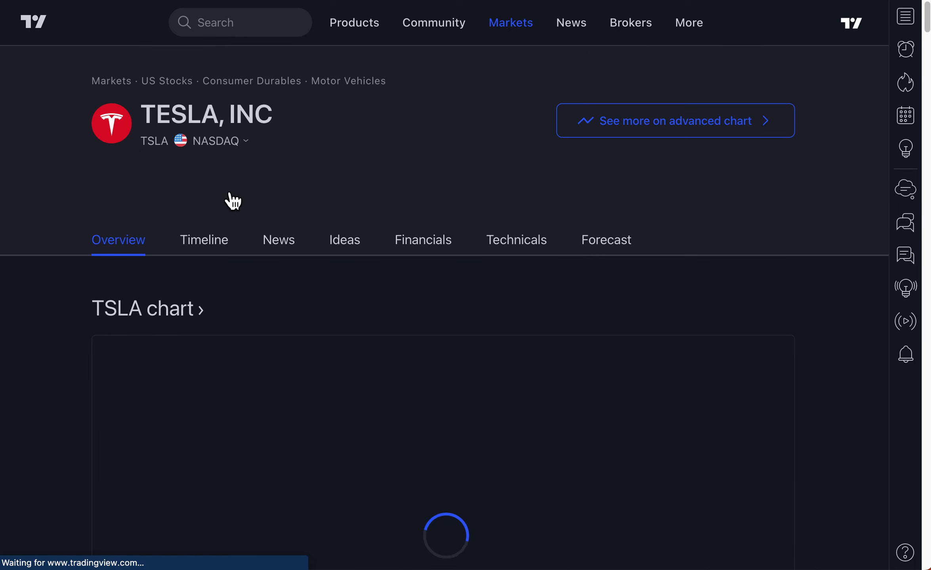
scroll(505, 303, "down", 20)
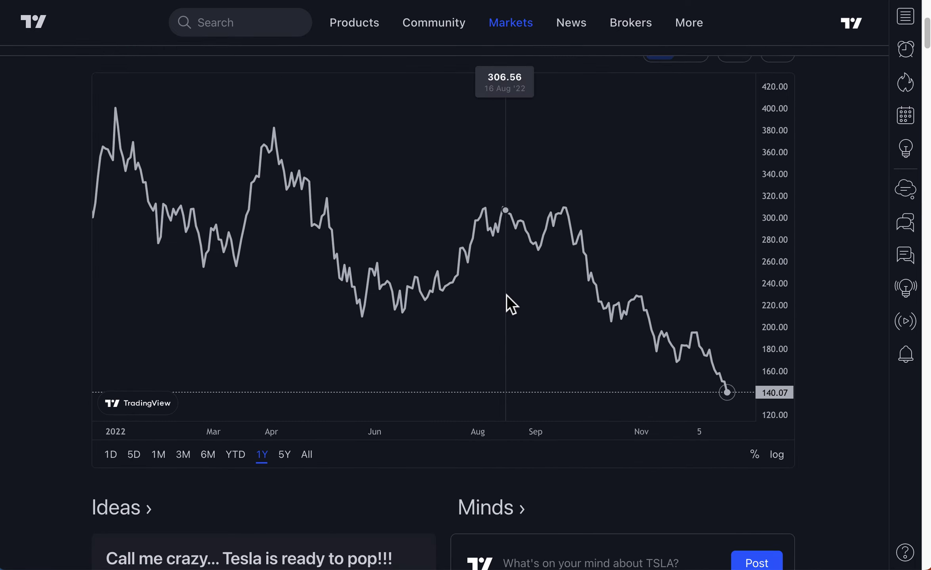
scroll(507, 301, "up", 2)
mouse_move(527, 265)
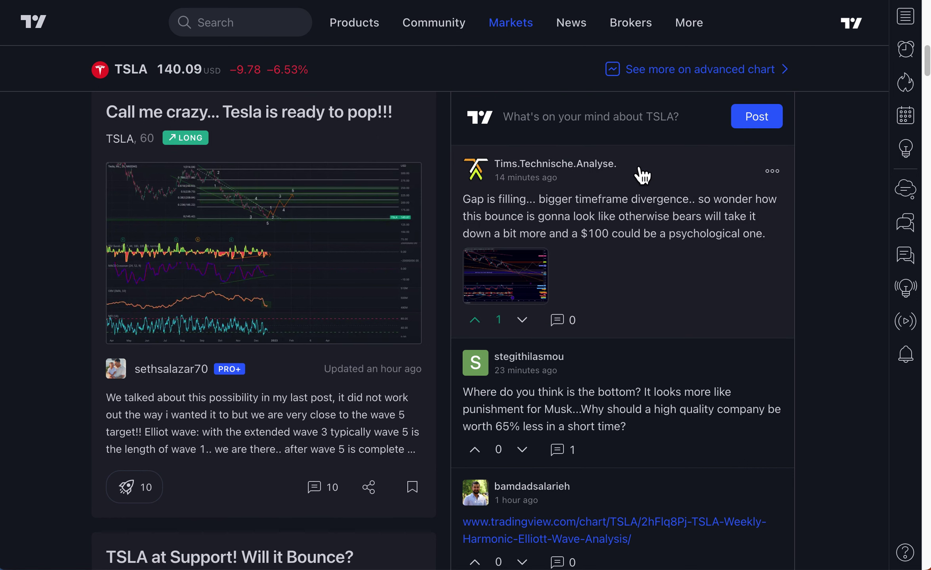
scroll(677, 322, "up", 2)
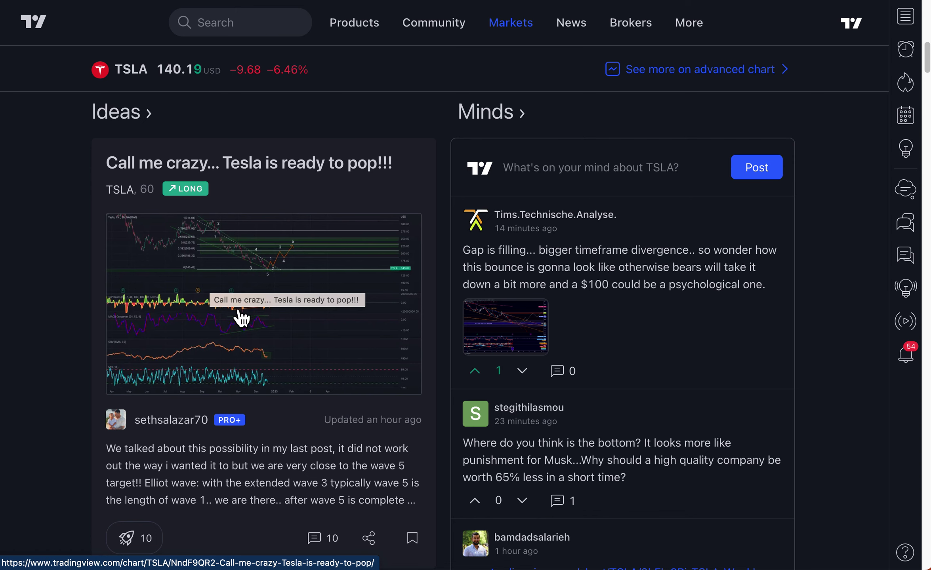
scroll(239, 315, "down", 9)
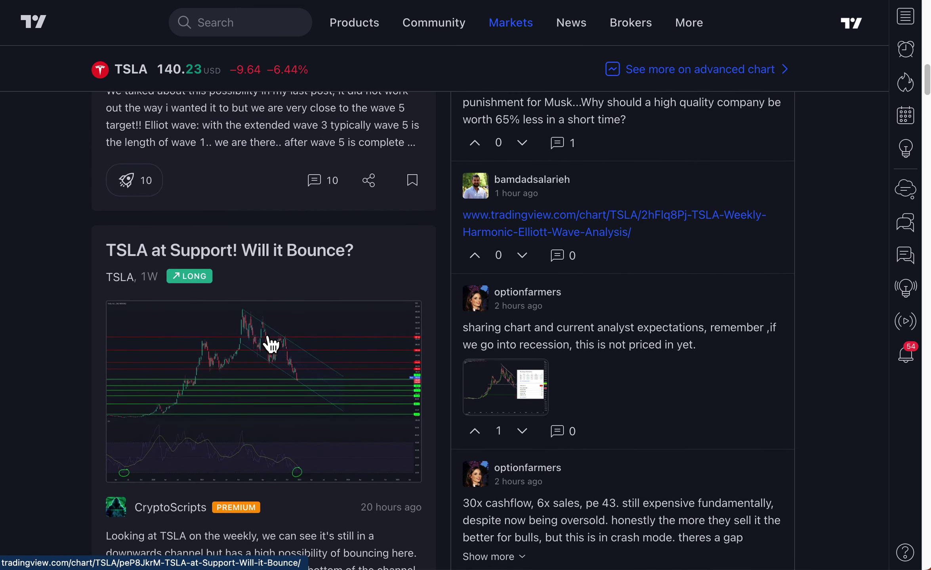
scroll(271, 345, "down", 3)
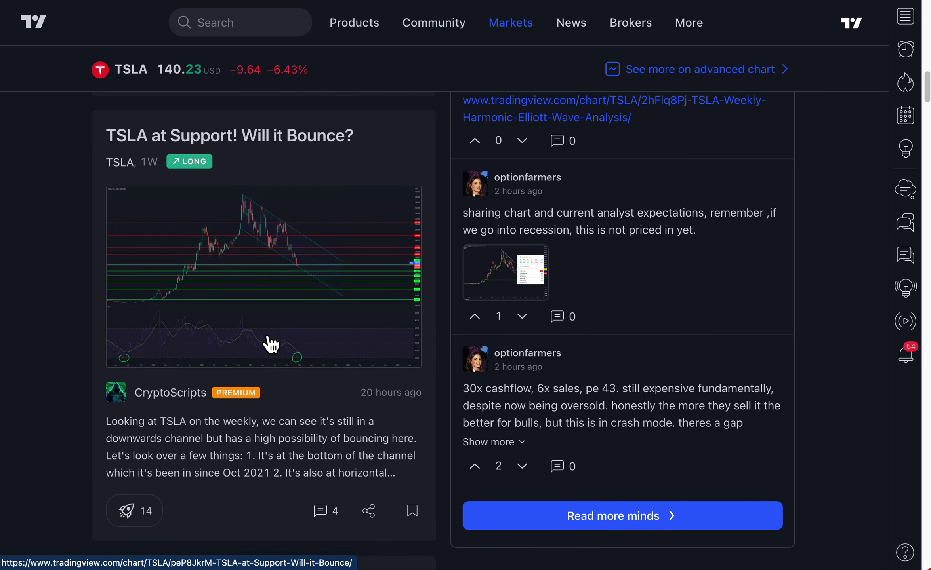
scroll(268, 301, "down", 3)
scroll(249, 250, "up", 3)
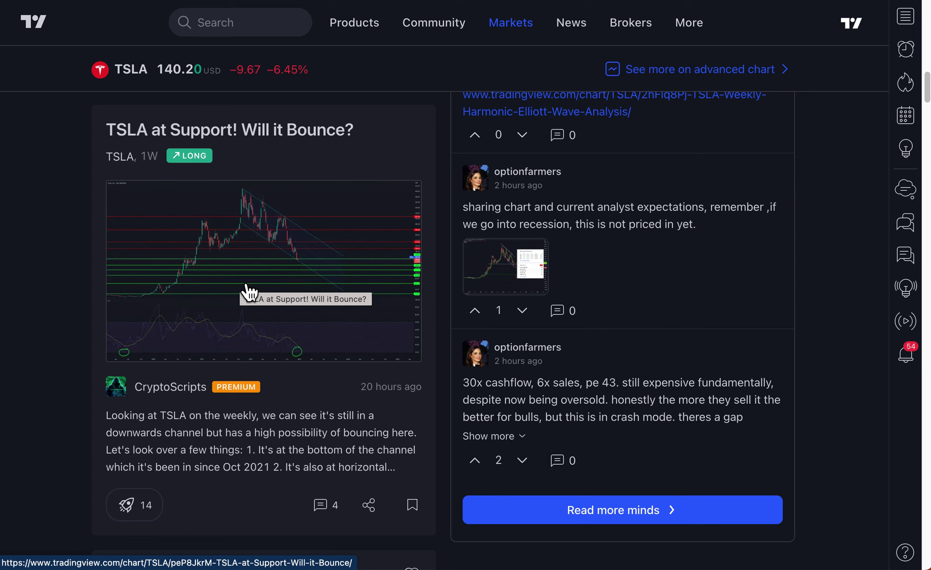
scroll(237, 251, "up", 8)
scroll(234, 240, "up", 3)
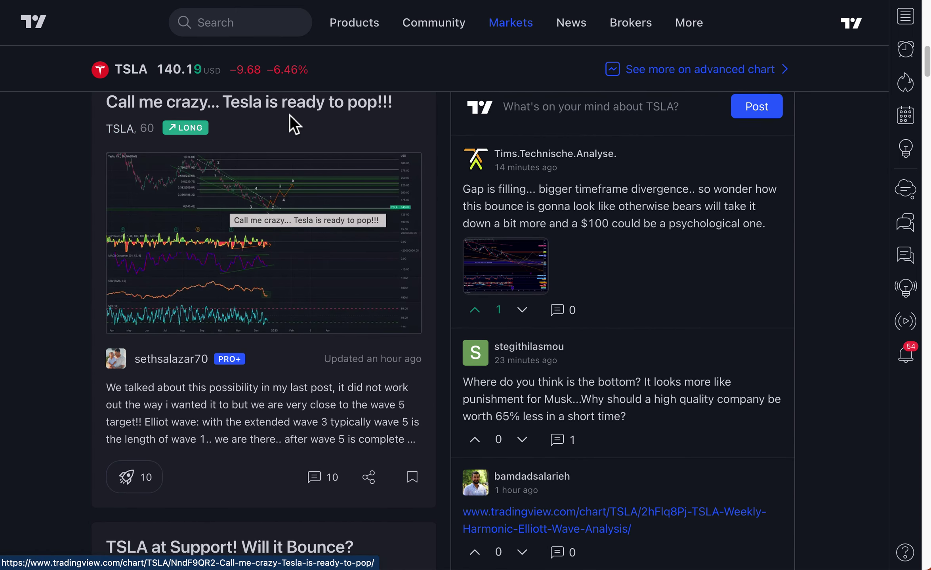
scroll(237, 435, "up", 2)
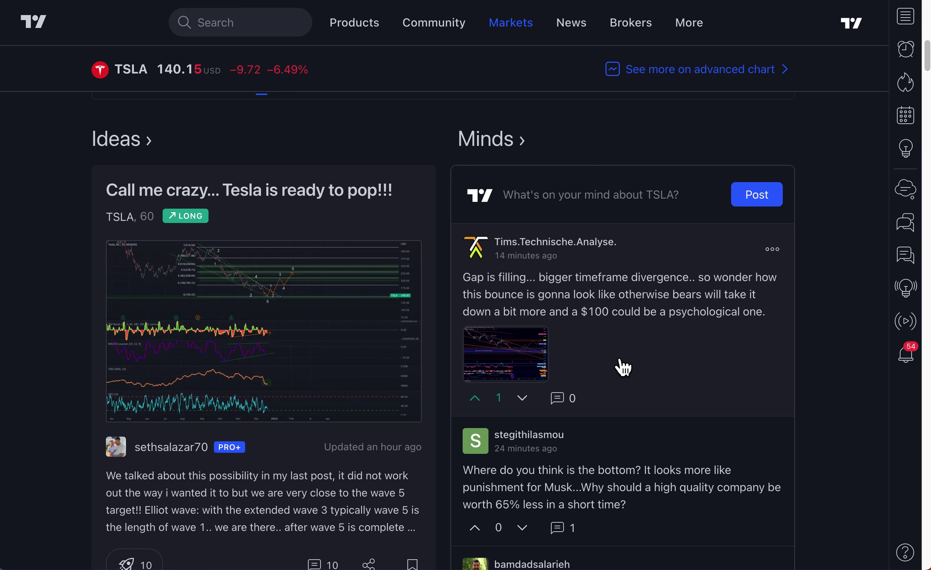
Step: Enlarge the 4-hour falling-wedge chart attached to the first TSLA Minds post
scroll(622, 368, "down", 3)
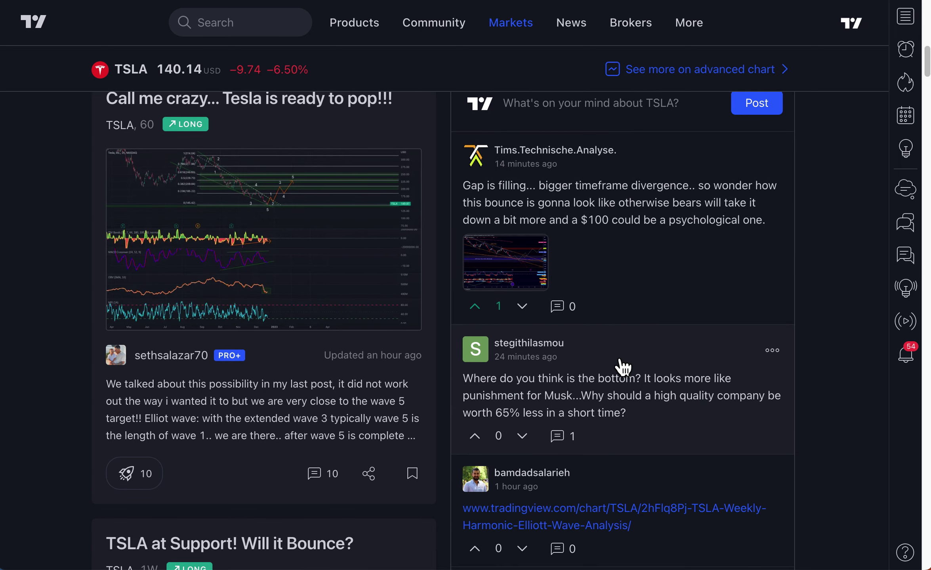
scroll(623, 367, "down", 2)
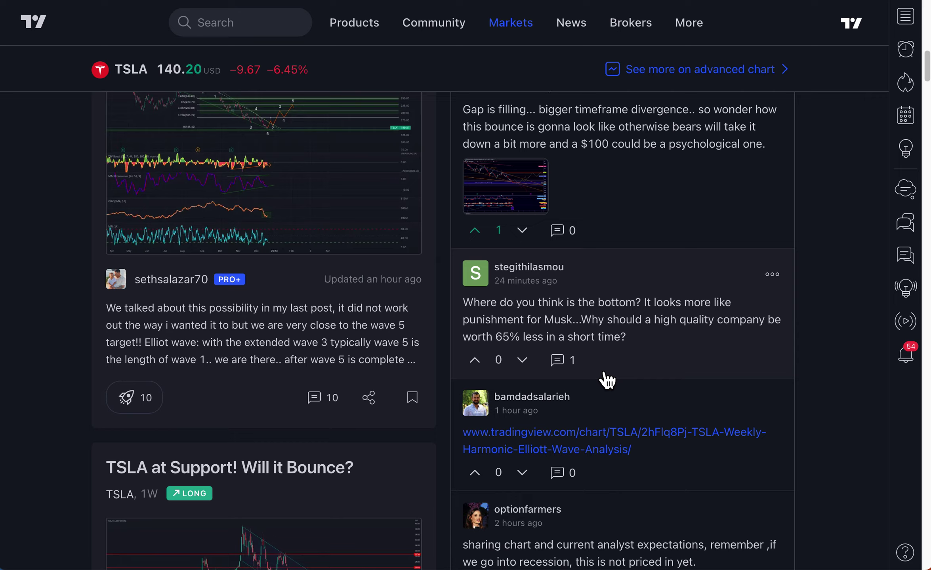
scroll(604, 381, "down", 10)
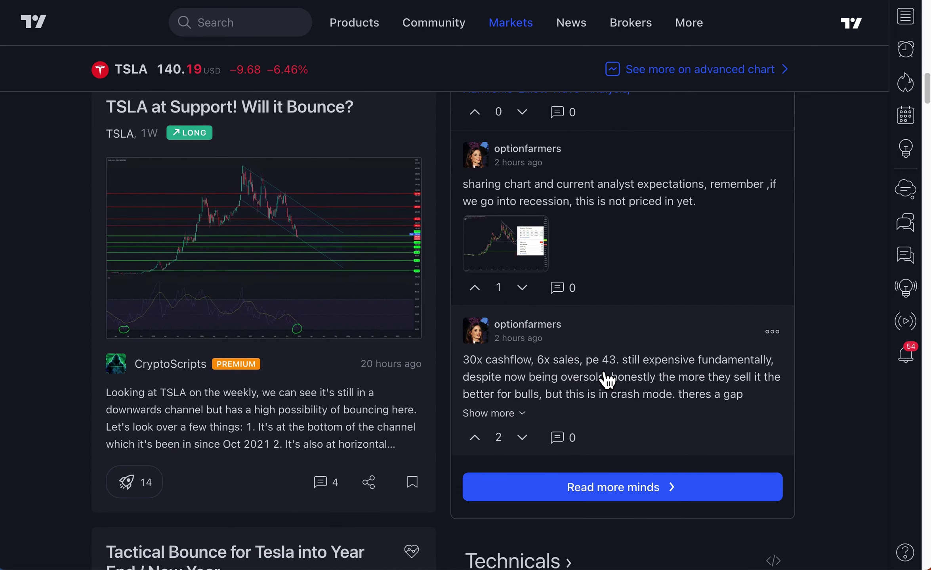
scroll(589, 341, "up", 14)
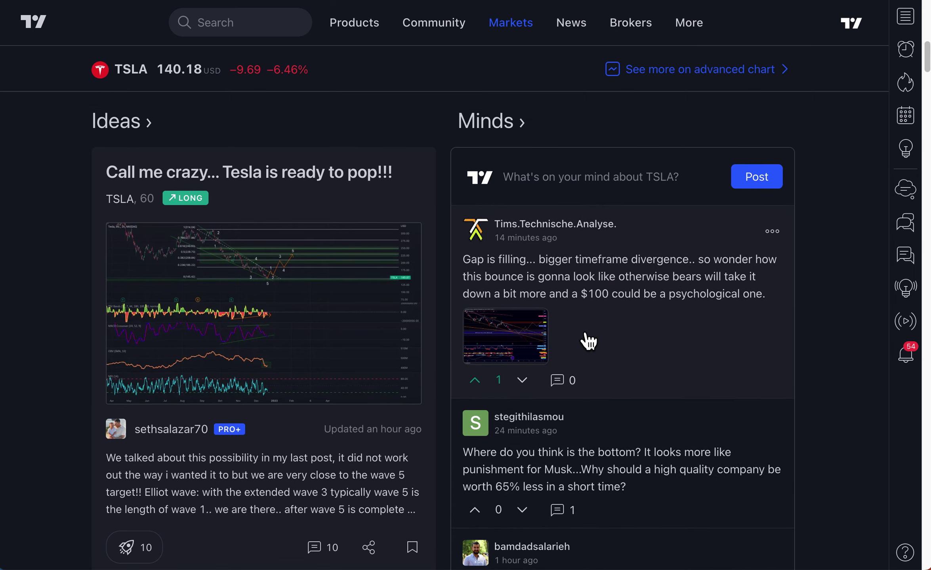
left_click(501, 338)
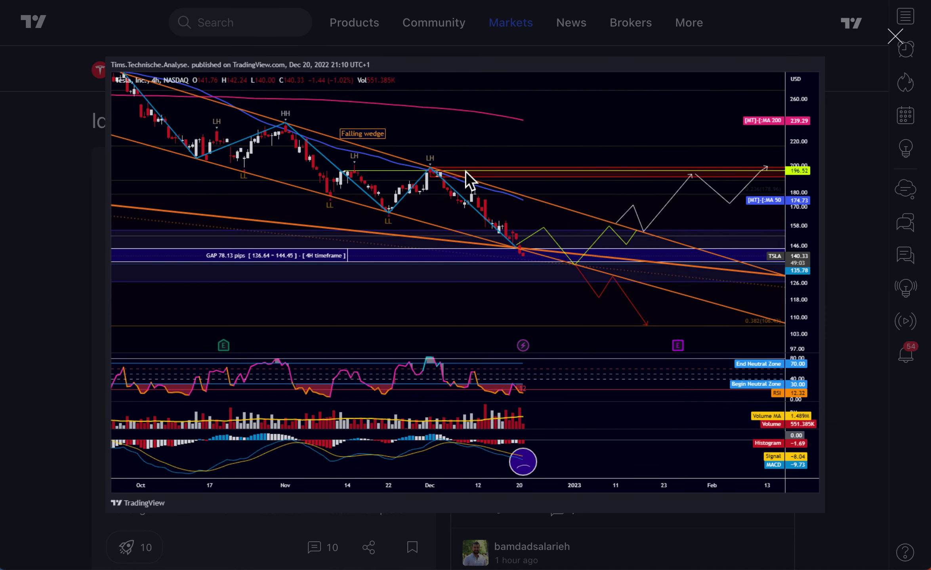
Step: Close the enlarged chart, upvote the cashflow and valuation comment, and expand its text
left_click(894, 41)
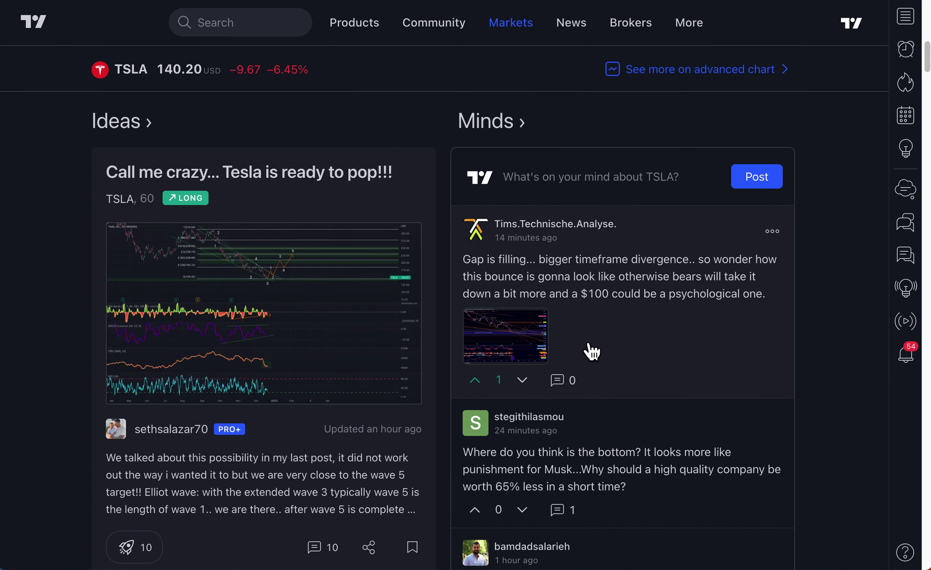
scroll(592, 351, "down", 10)
scroll(591, 351, "down", 4)
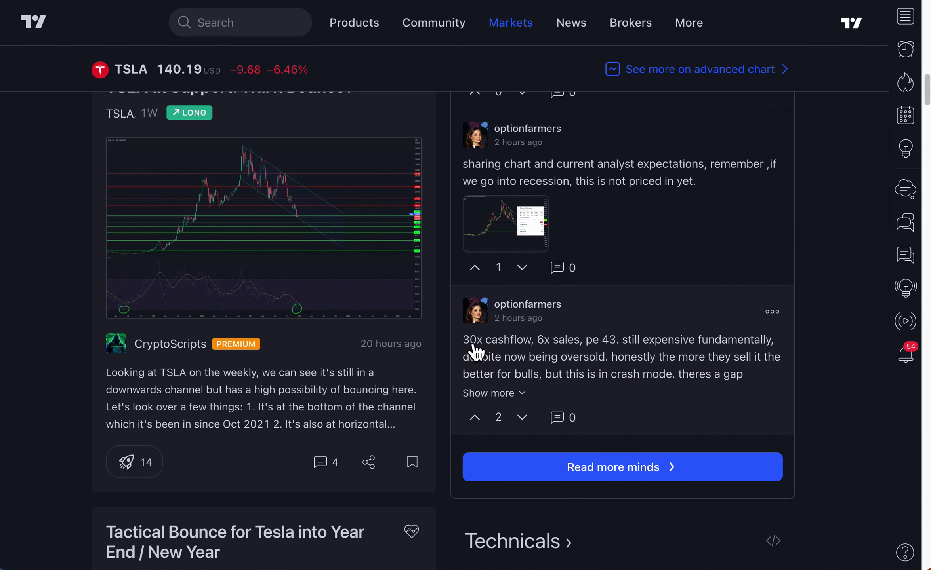
left_click(475, 417)
left_click_drag(474, 351, 560, 401)
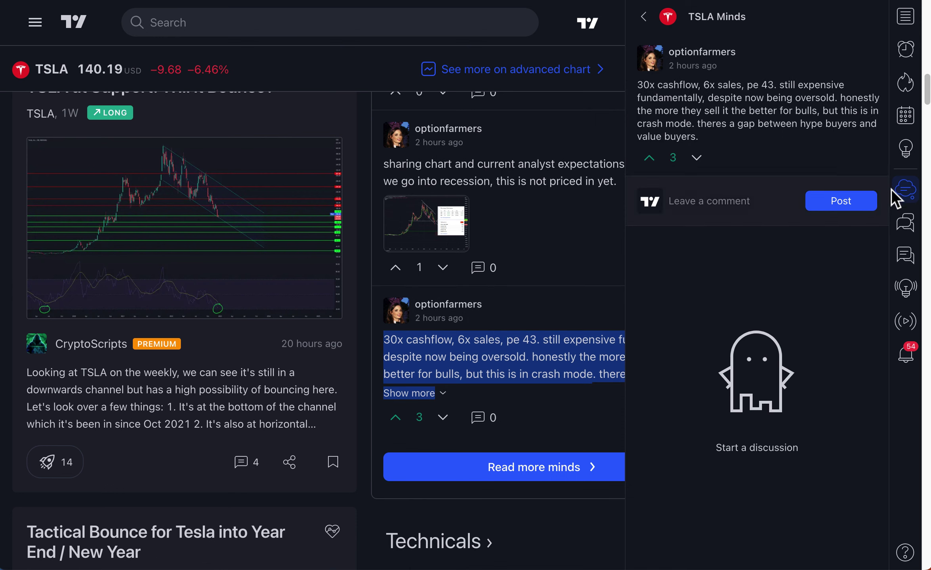
left_click(899, 194)
left_click(526, 392)
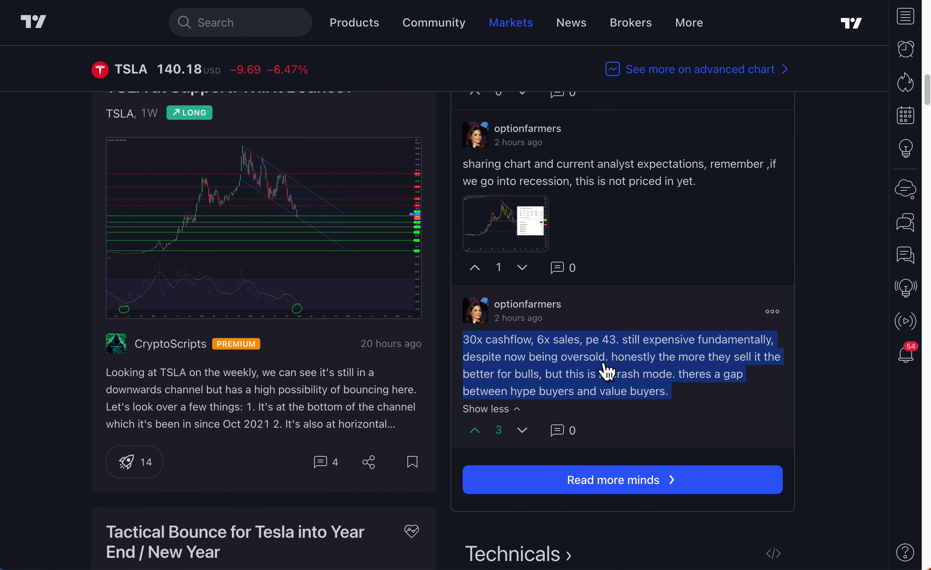
Step: Browse the full TSLA Minds feed panel, then close it
scroll(605, 372, "up", 10)
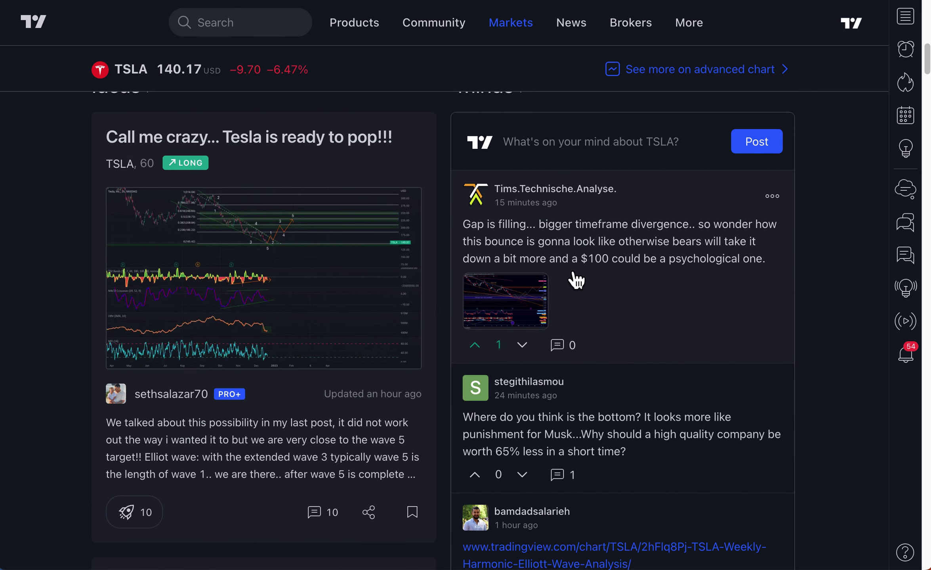
scroll(574, 276, "down", 5)
scroll(600, 396, "down", 10)
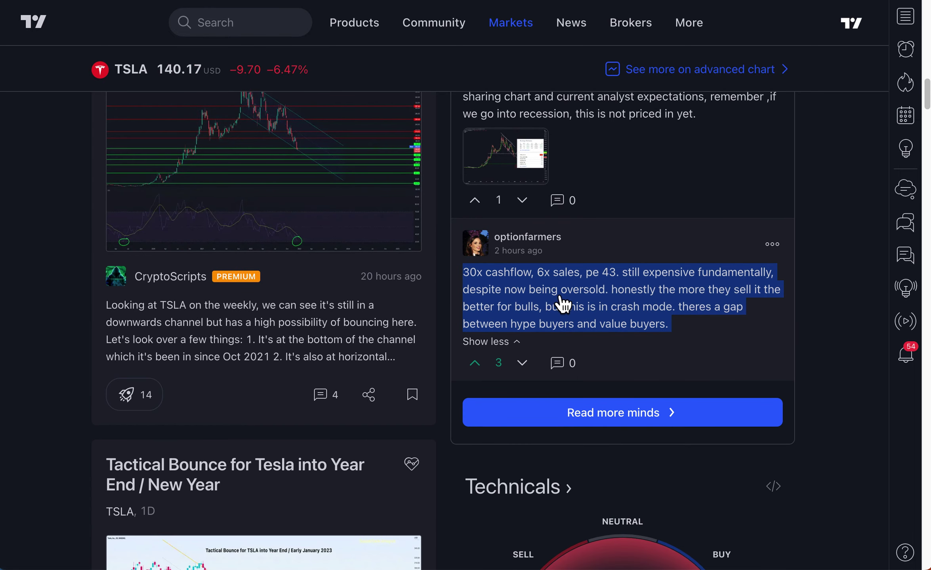
left_click(619, 415)
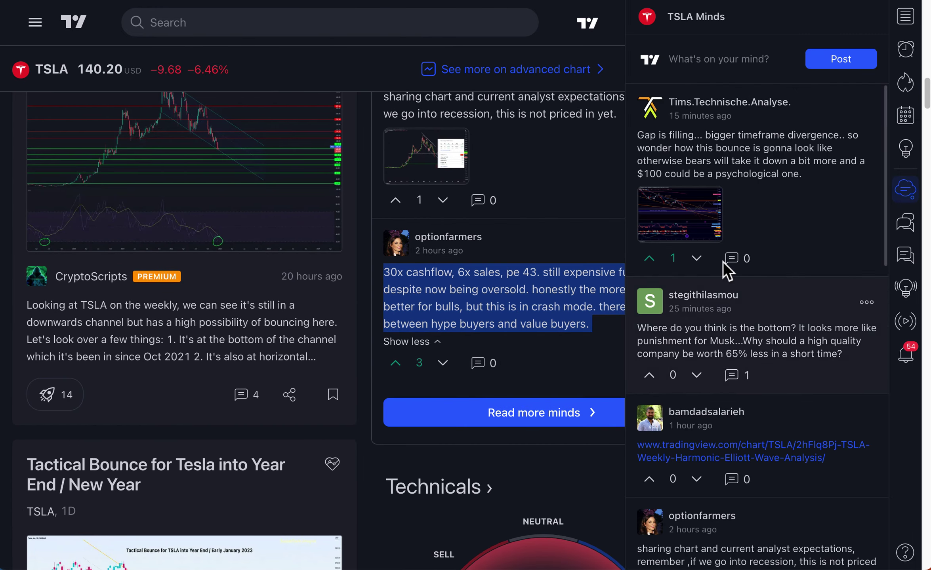
scroll(752, 310, "down", 9)
scroll(752, 310, "down", 7)
scroll(752, 311, "up", 10)
left_click(906, 190)
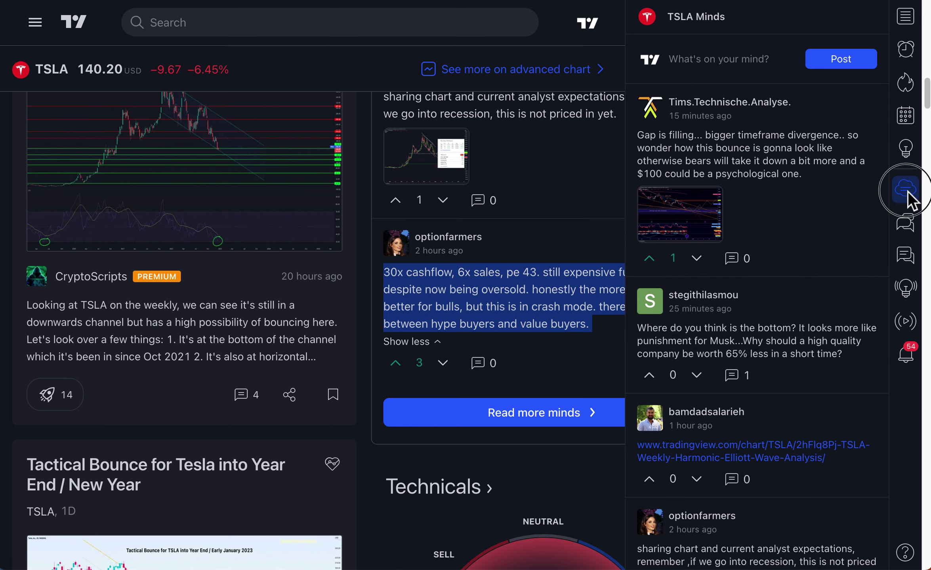
scroll(405, 254, "up", 20)
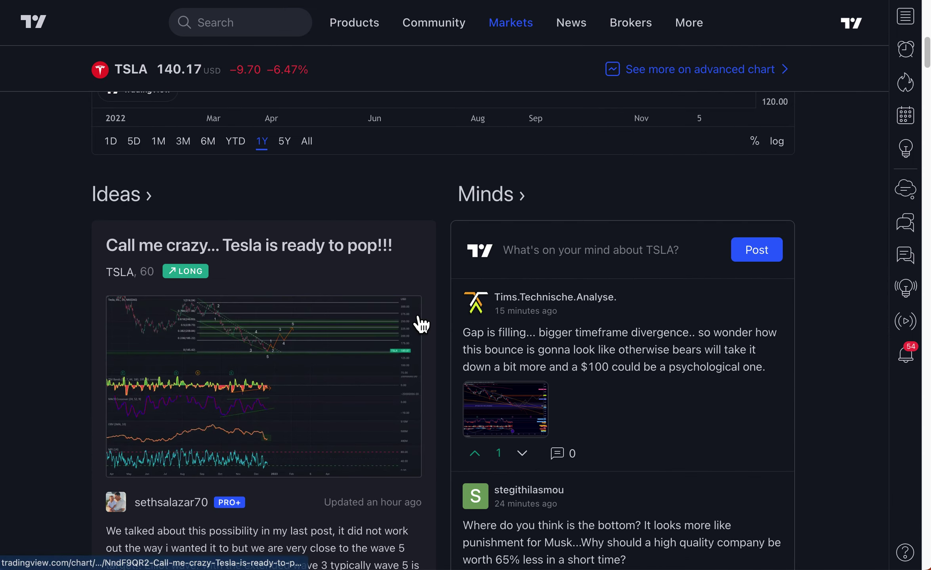
Step: Start a blank 'Share your Mind' post from the 'What's on your mind about TSLA?' box
scroll(424, 361, "down", 8)
scroll(431, 358, "down", 4)
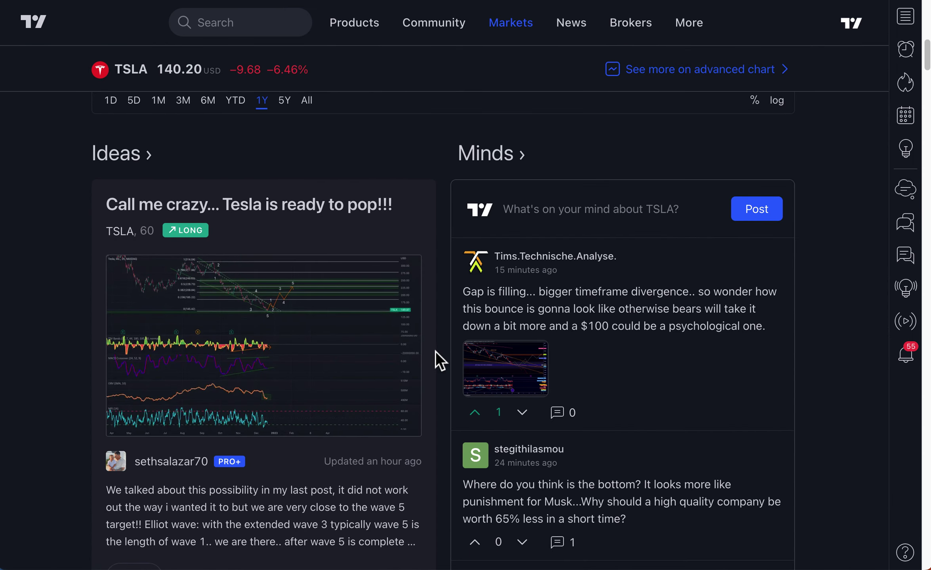
left_click(541, 211)
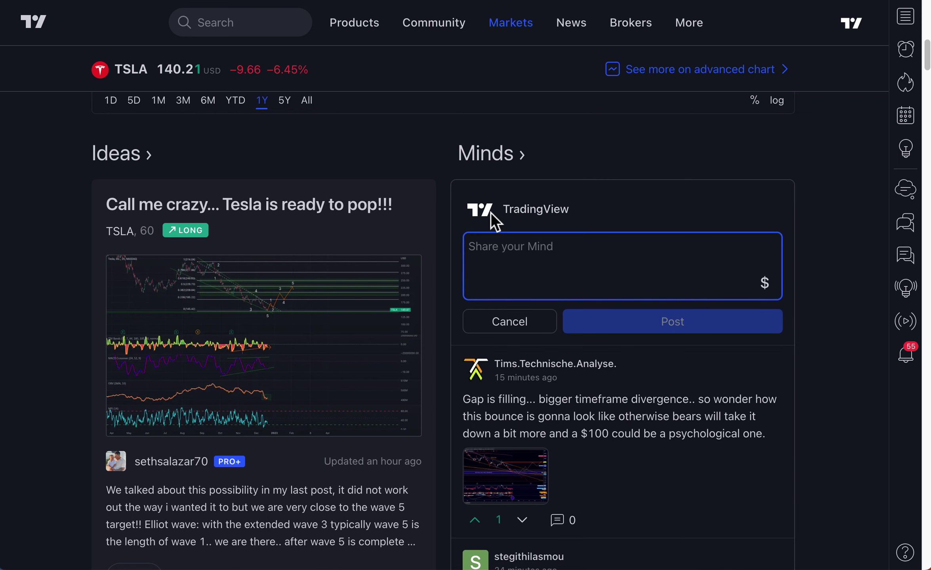
left_click(908, 197)
left_click(908, 194)
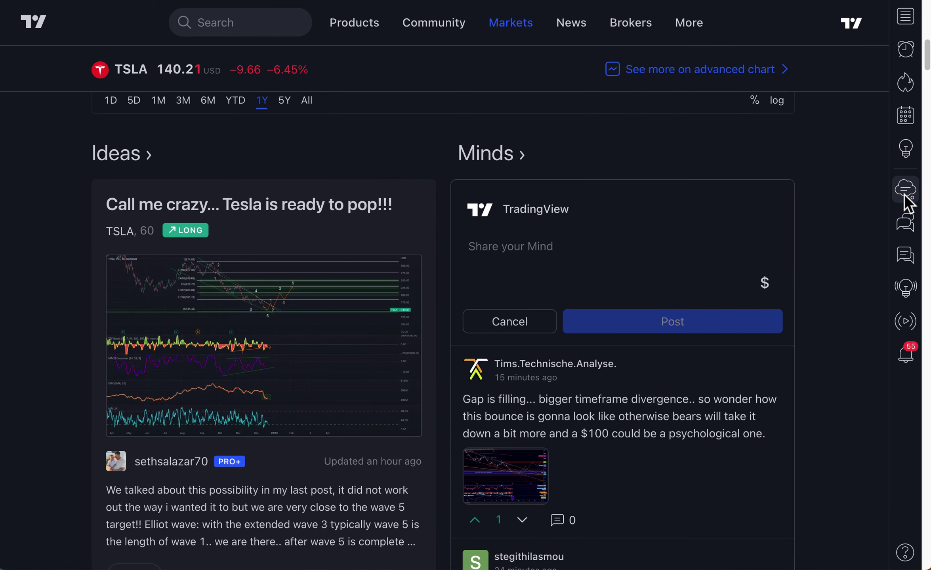
left_click(603, 242)
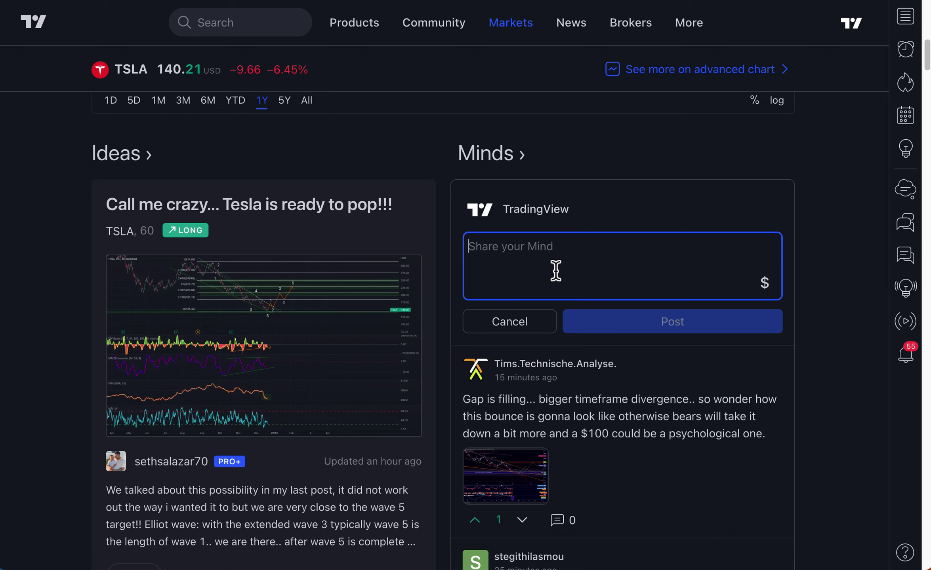
Step: Write and post '$TSLA is down 60% YTD…' asking if it bounces before 2023
type("$TSLA is down ")
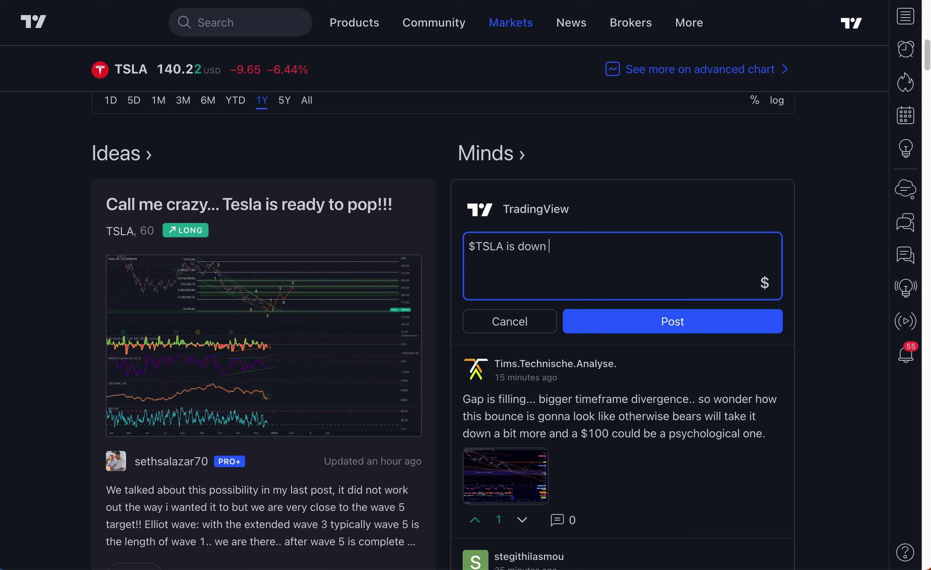
type("60% YTD and")
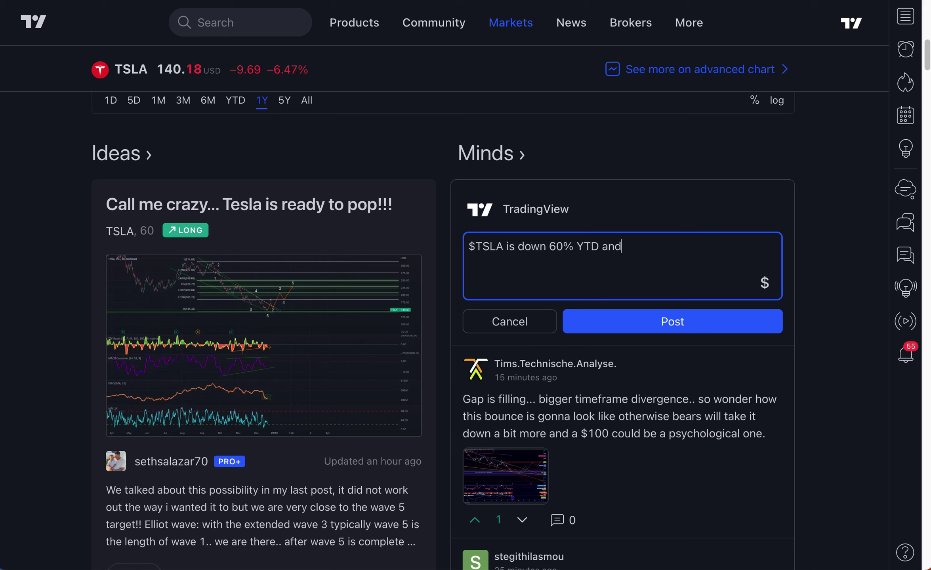
type(" there are only a few trading da")
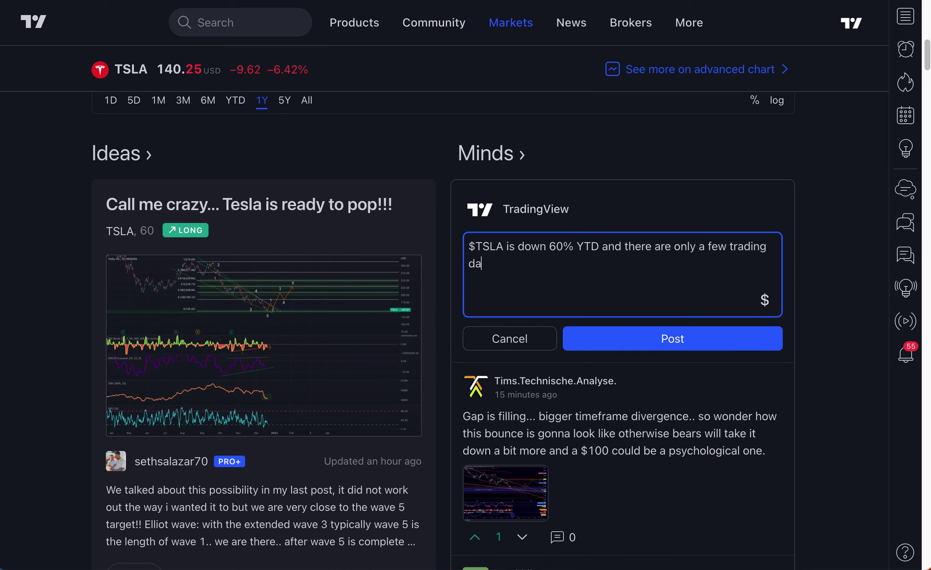
type("ys left in the year. Do you think it will ")
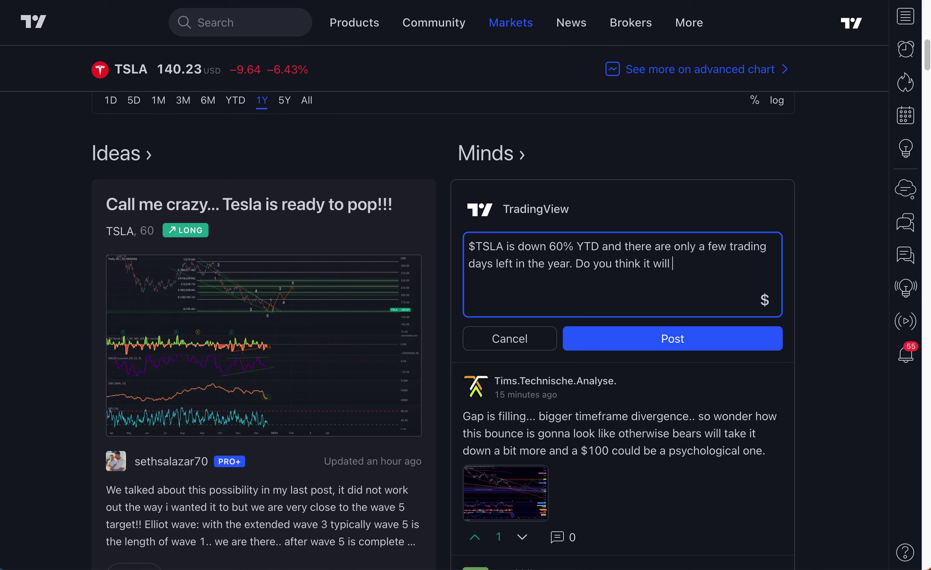
type("bounce before 2023")
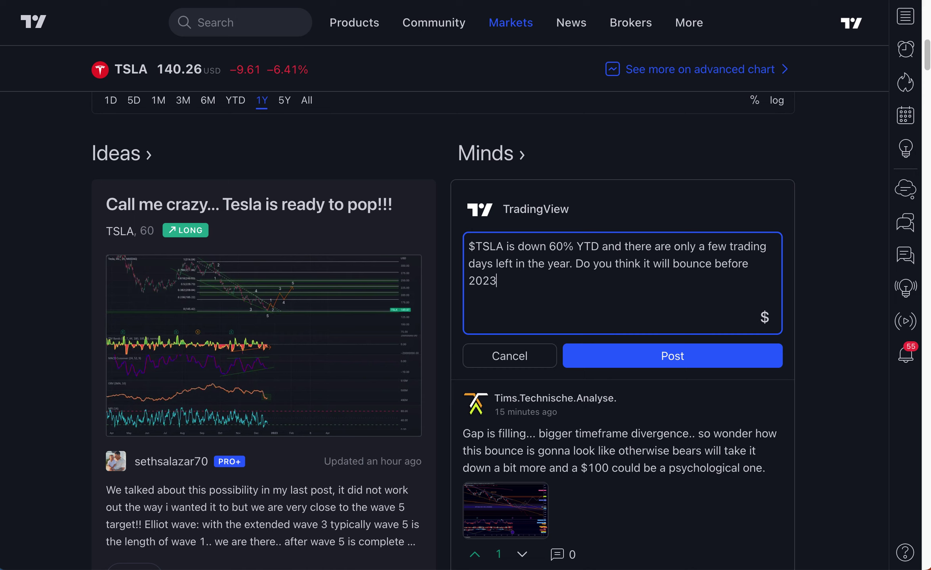
type(" begins? Or will it go lower?")
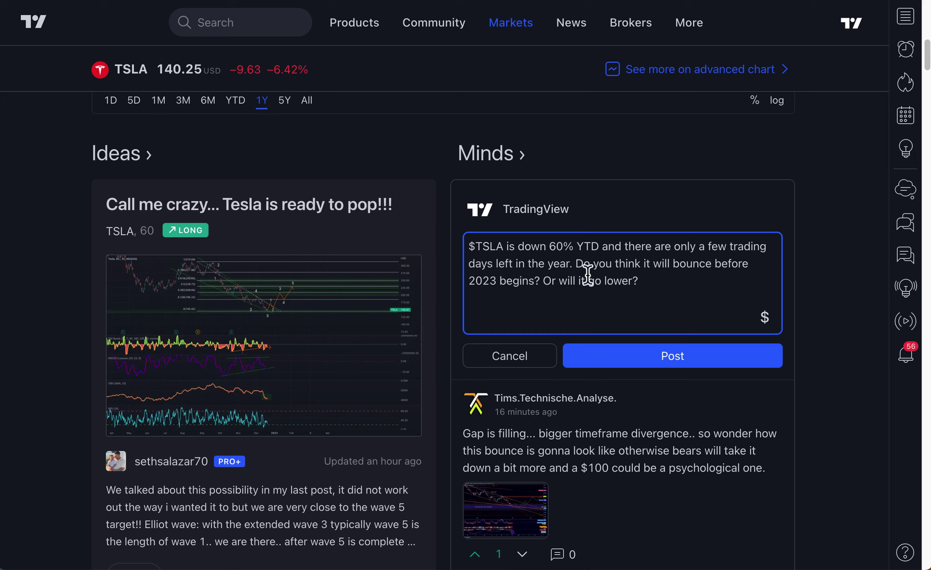
left_click_drag(601, 246, 576, 269)
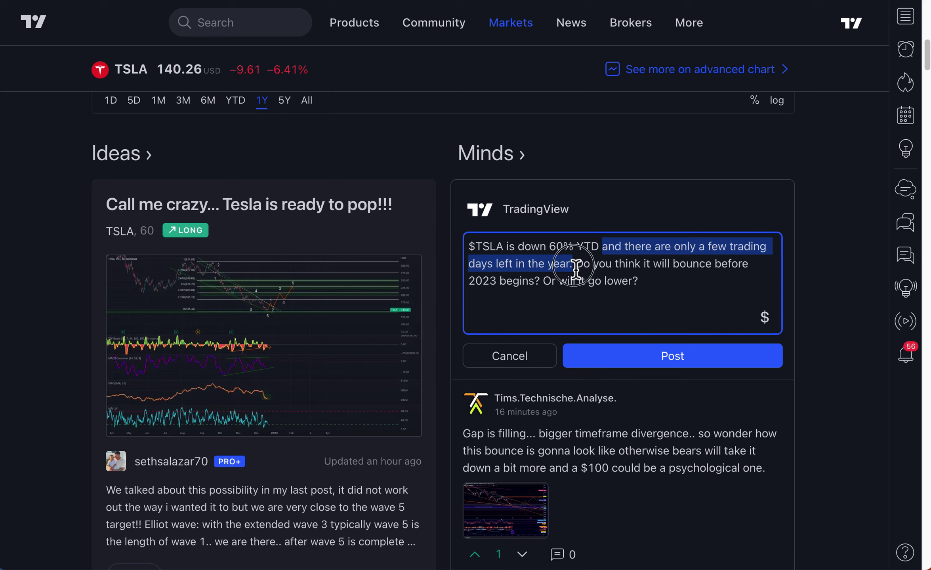
left_click(576, 268)
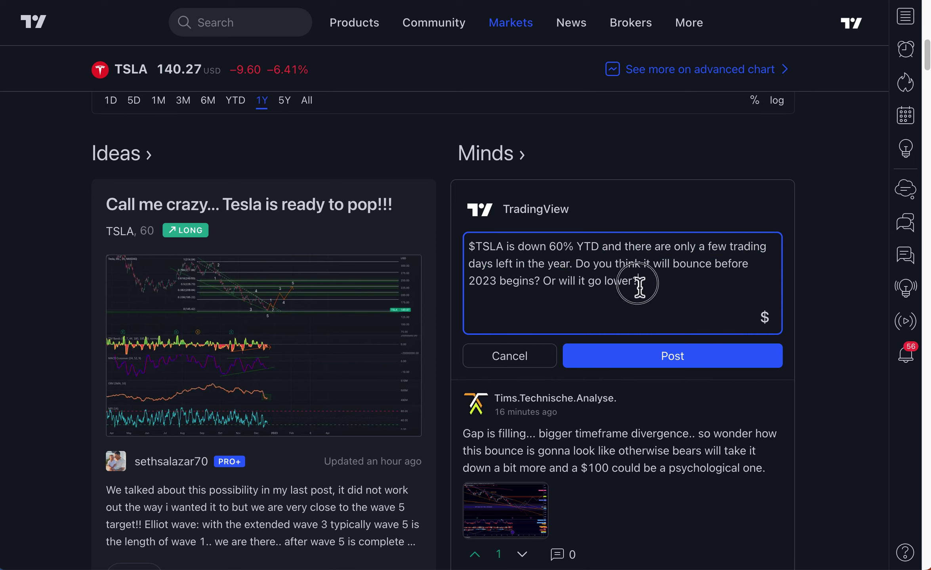
left_click_drag(637, 284, 469, 249)
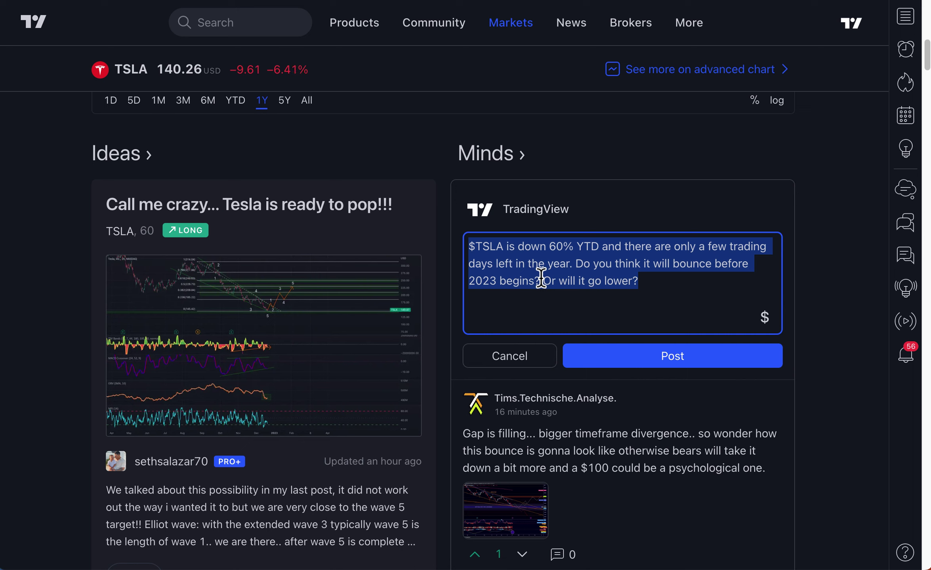
left_click(626, 362)
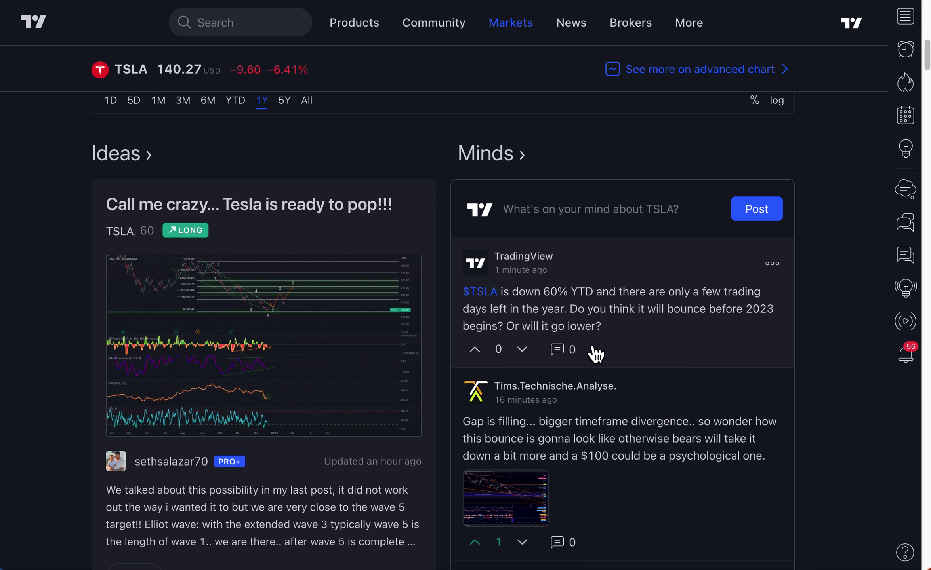
Step: Scroll the Tesla overview to check the new bounce question atop the Minds feed
scroll(593, 317, "up", 3)
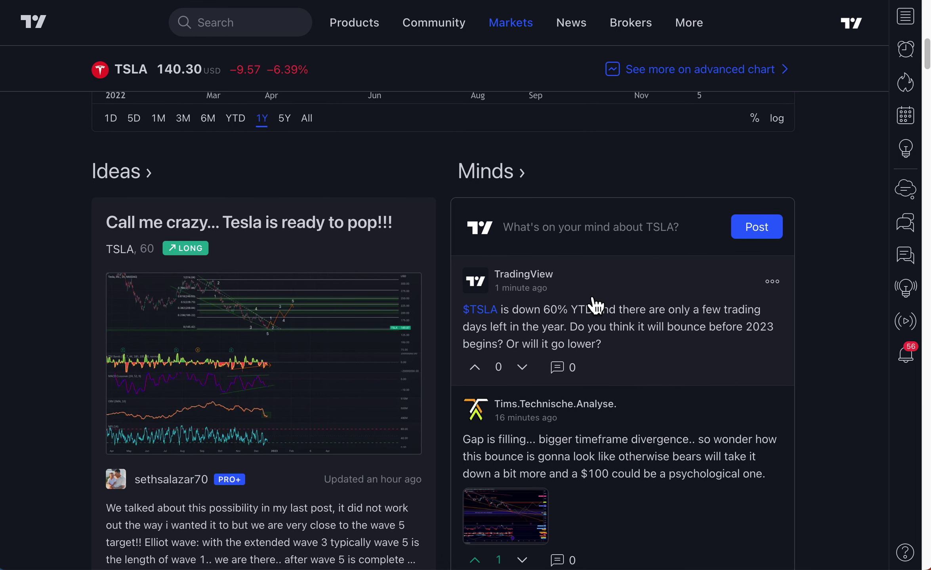
scroll(590, 301, "down", 2)
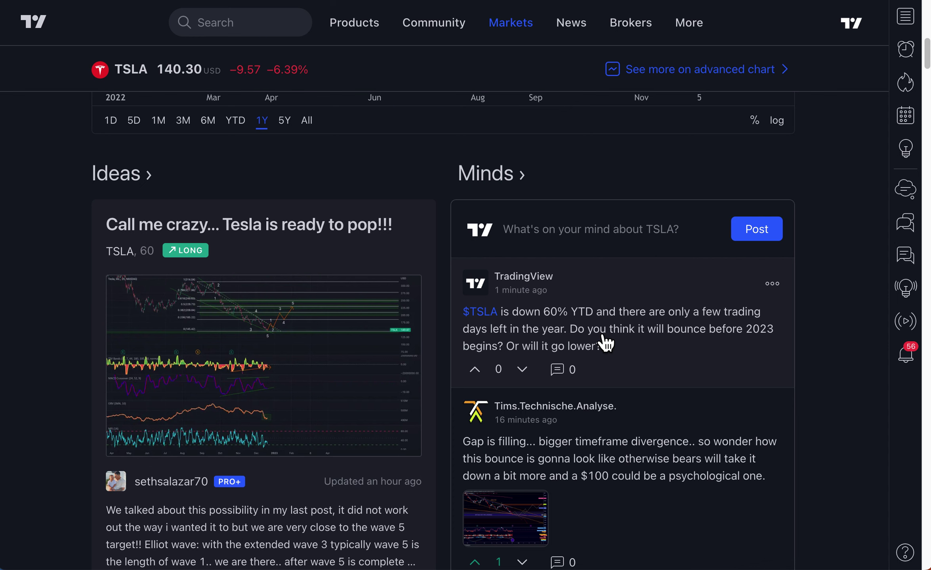
scroll(605, 343, "down", 2)
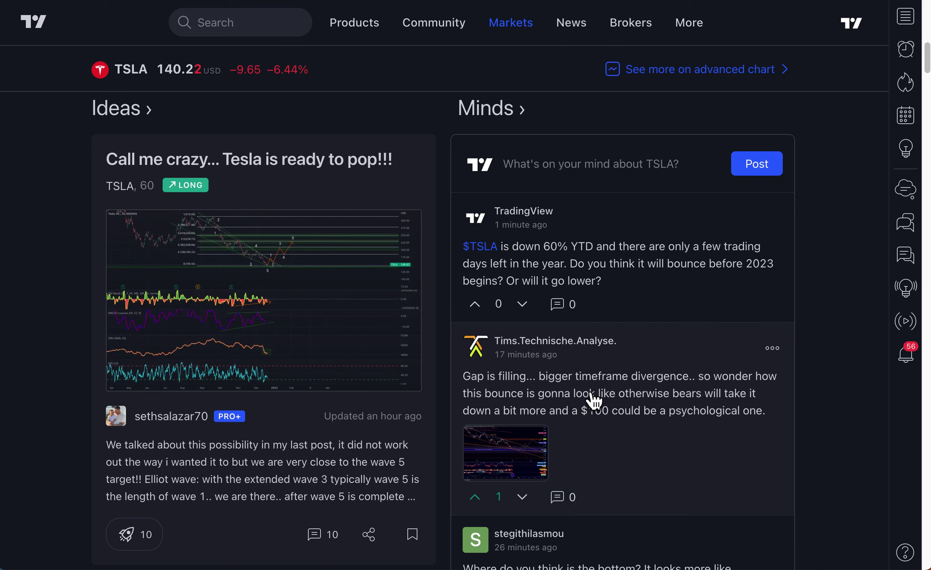
scroll(601, 415, "up", 15)
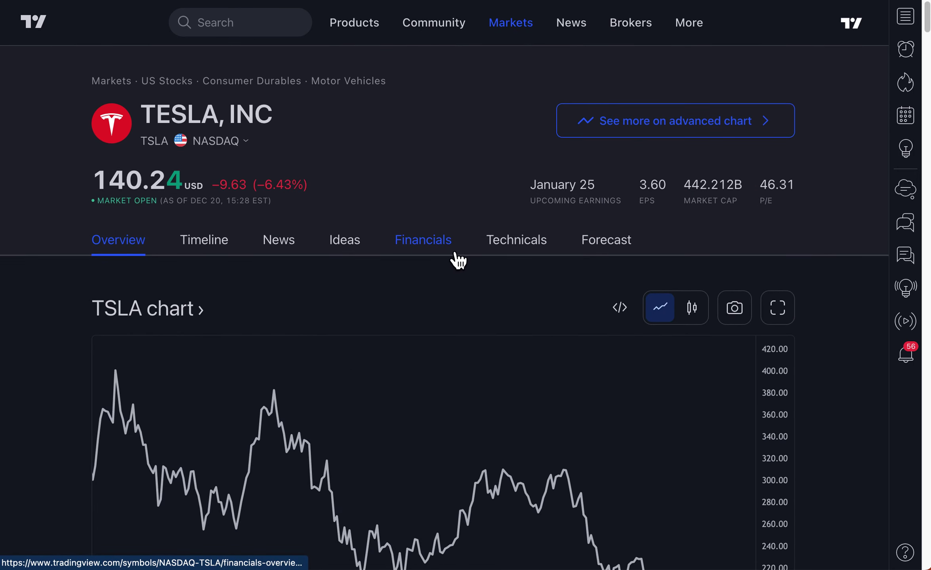
scroll(459, 263, "down", 15)
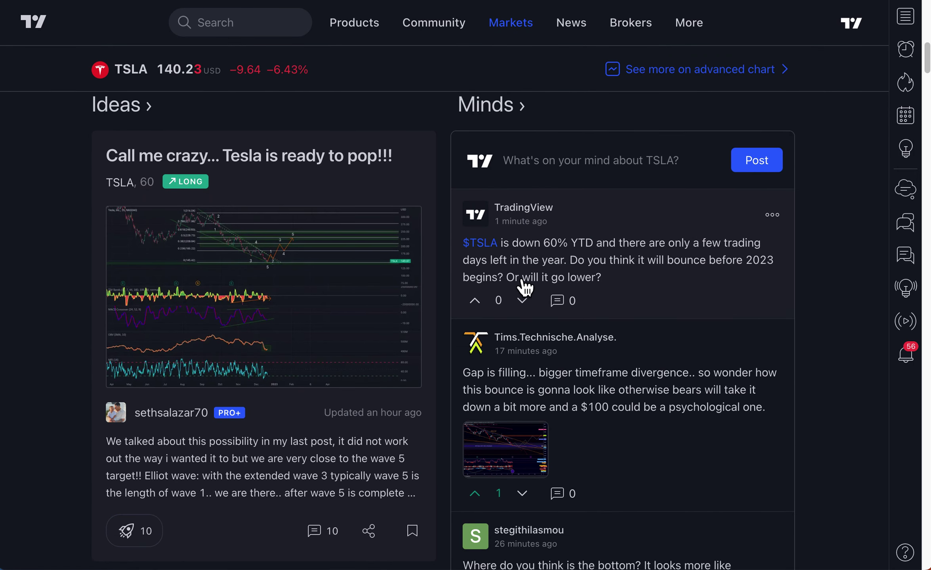